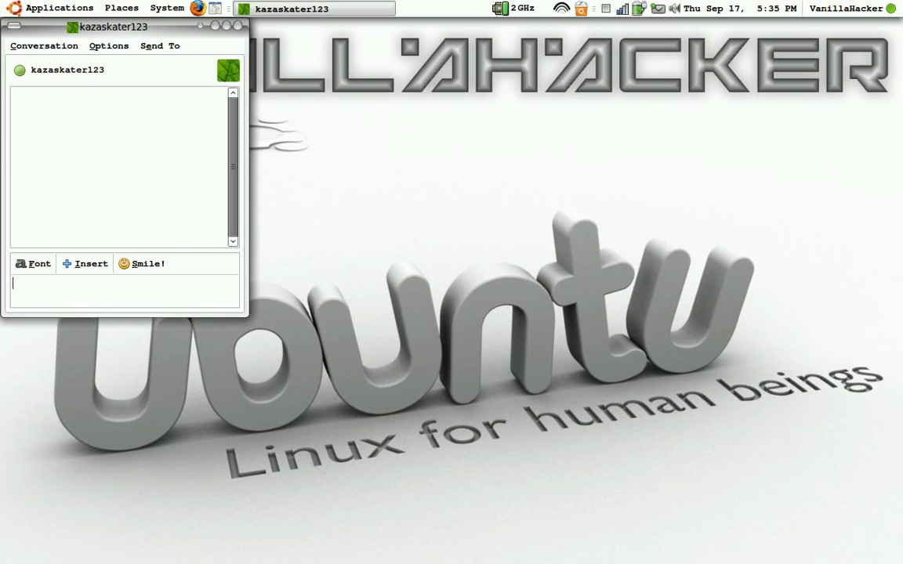
Send the chat message "hey im makin a vid" and close the conversation window
text(hey im maki)
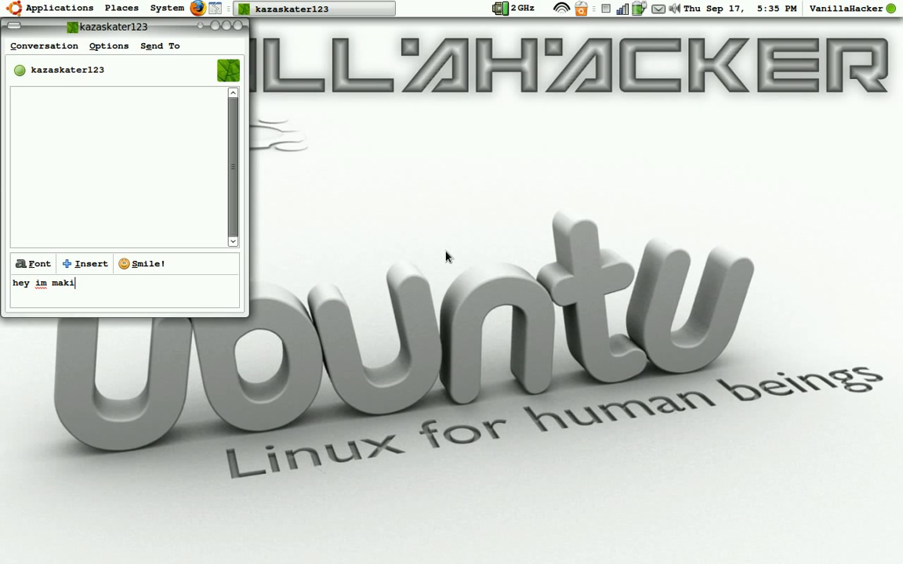
text(n a vid)
key(Return)
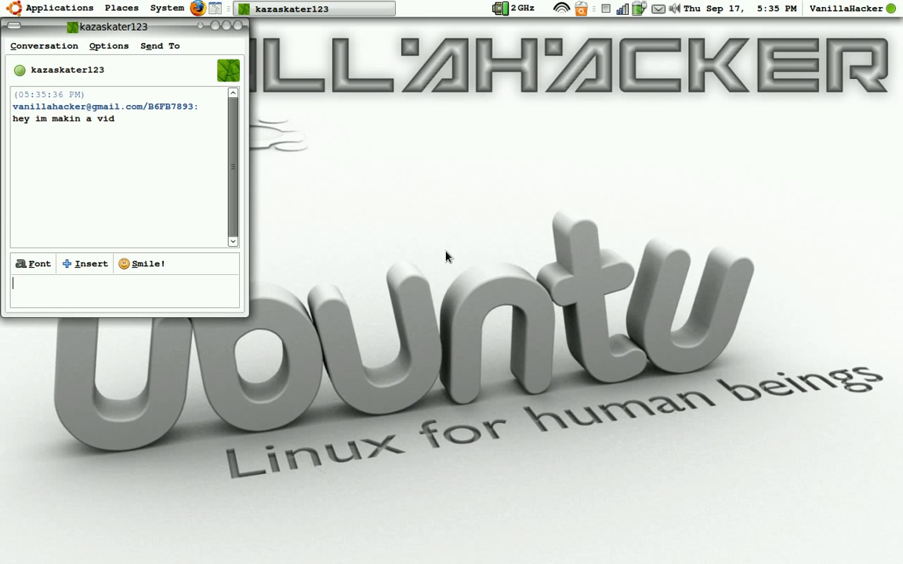
click(241, 28)
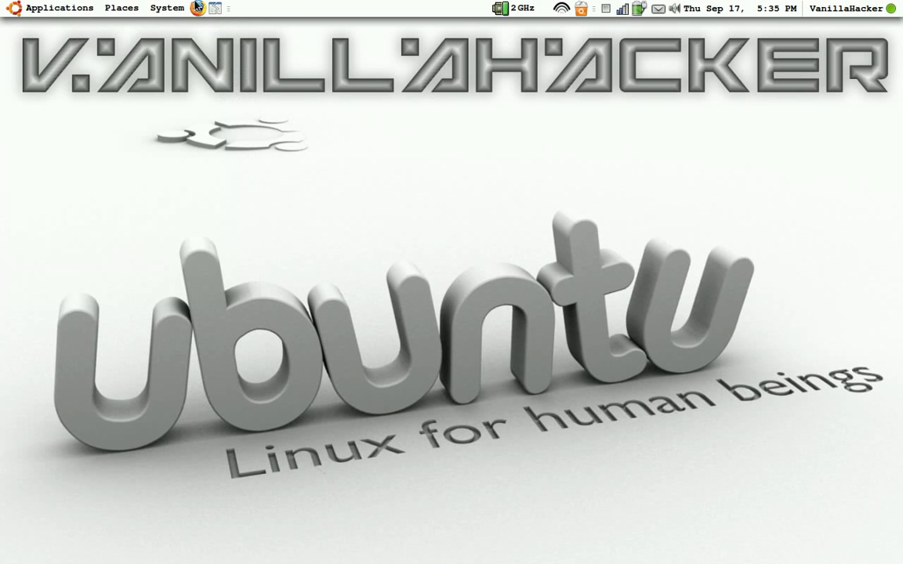
Open CompizConfig Settings Manager from the system preferences
click(40, 9)
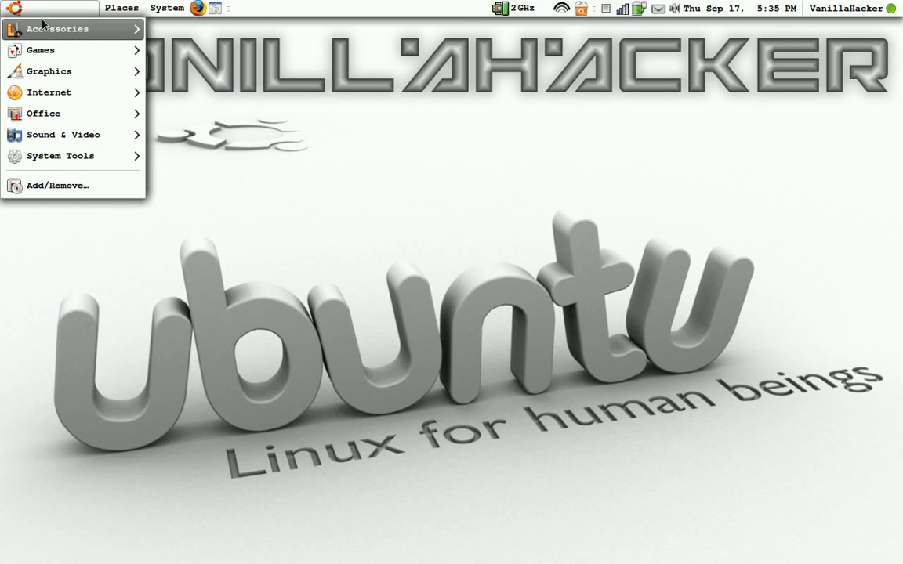
click(167, 10)
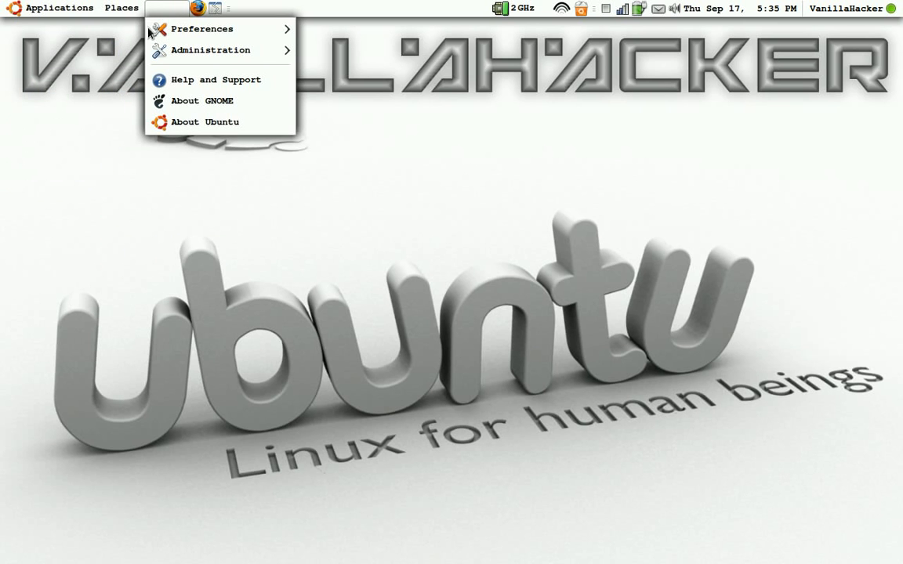
key(Down)
key(Right)
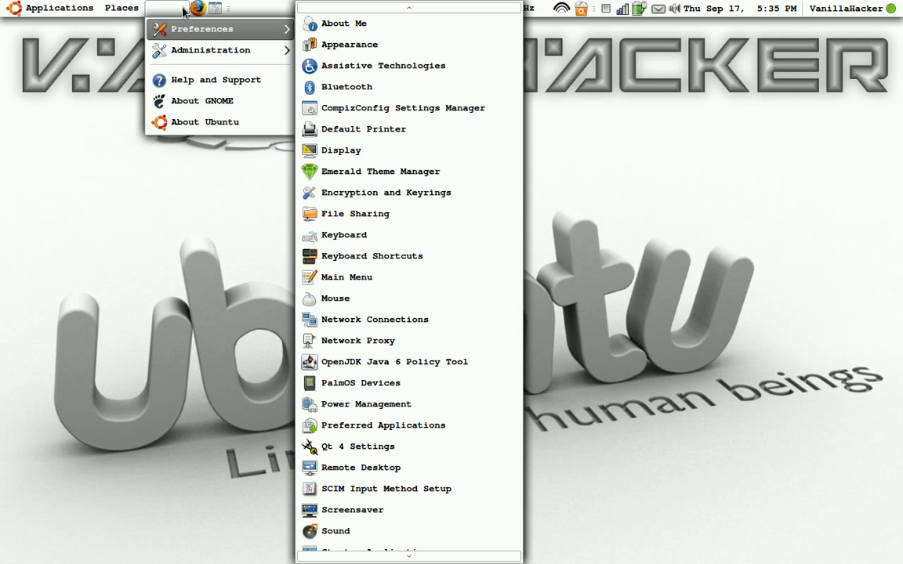
click(391, 114)
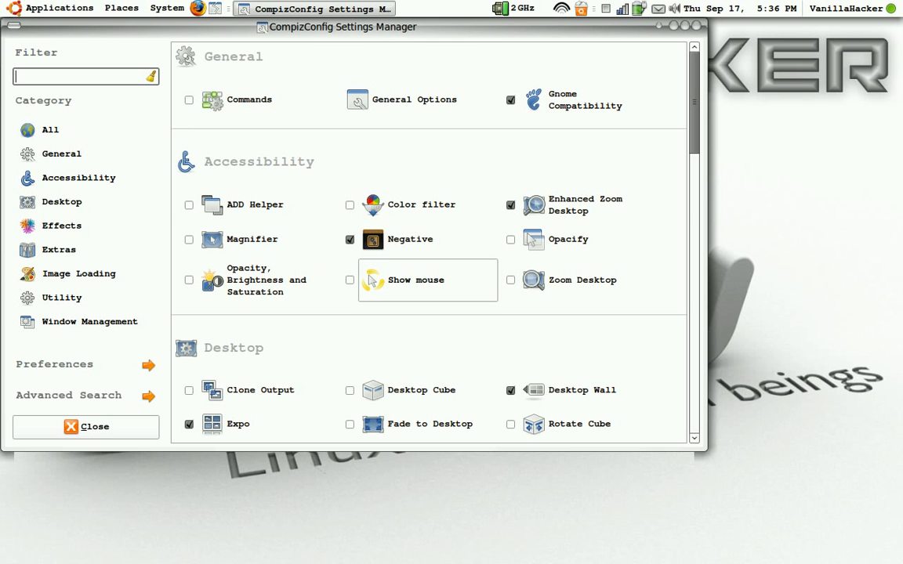
Look through the full plugin list from General and Accessibility down to Window Management
scroll(265, 310, down, 5)
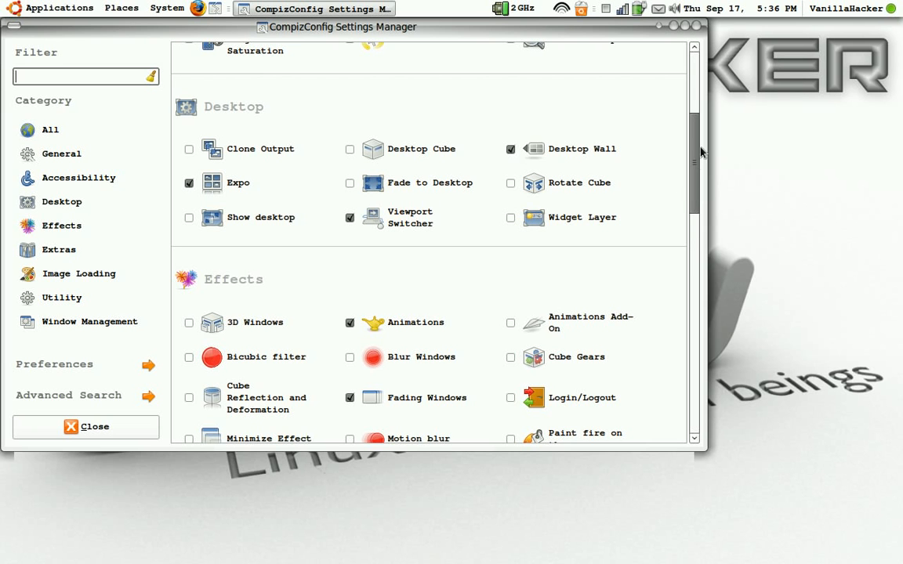
scroll(276, 224, down, 3)
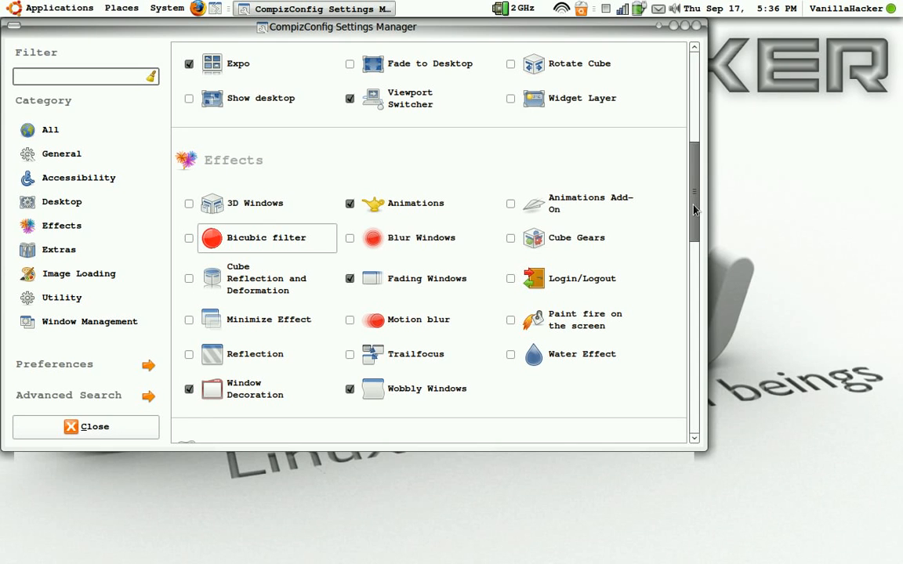
scroll(694, 209, up, 9)
scroll(696, 172, down, 20)
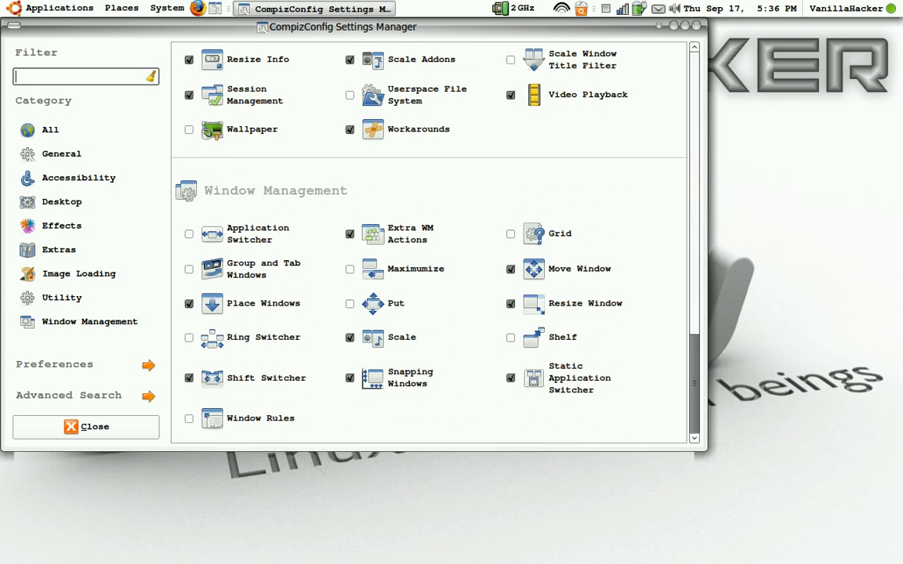
scroll(697, 51, up, 6)
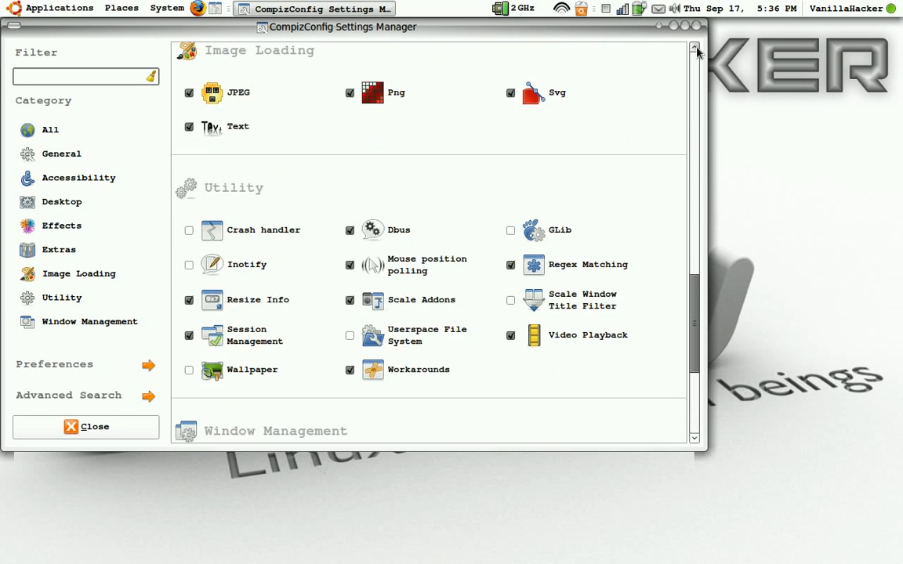
scroll(697, 52, up, 12)
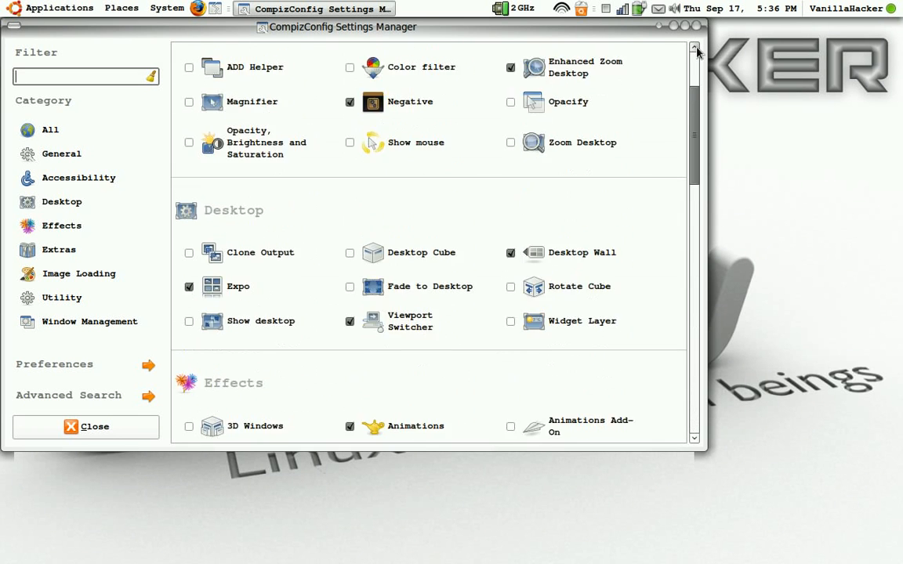
scroll(697, 51, up, 3)
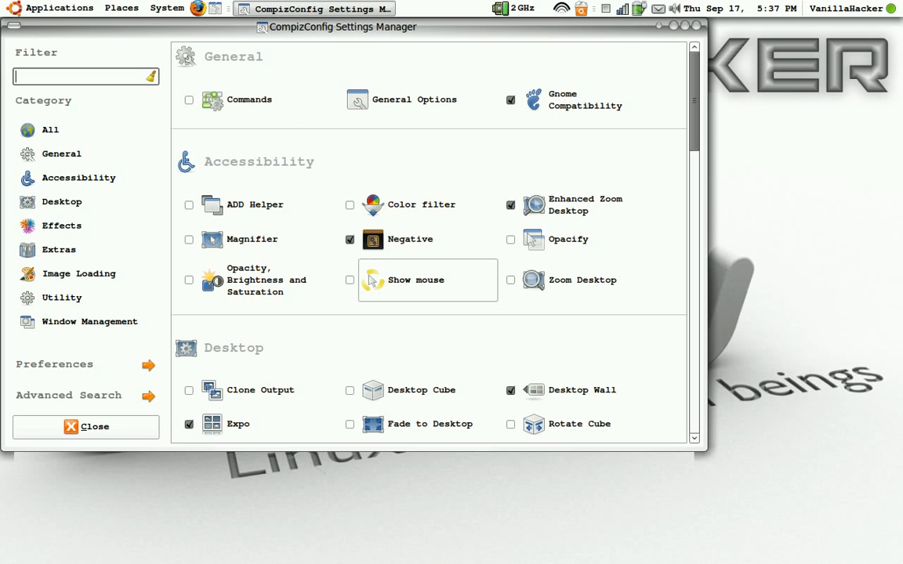
Enable the Show mouse plugin and turn on the mouse pointer trail
click(390, 289)
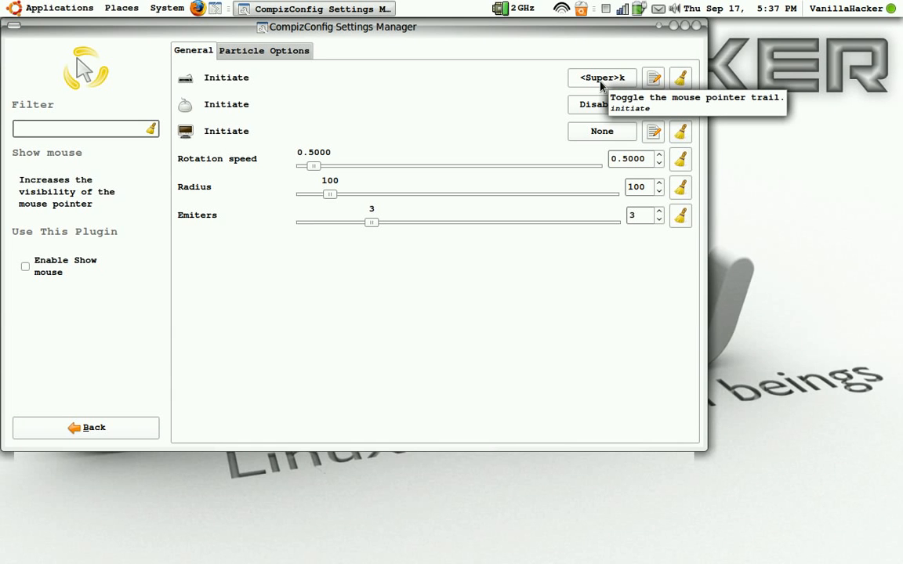
click(25, 267)
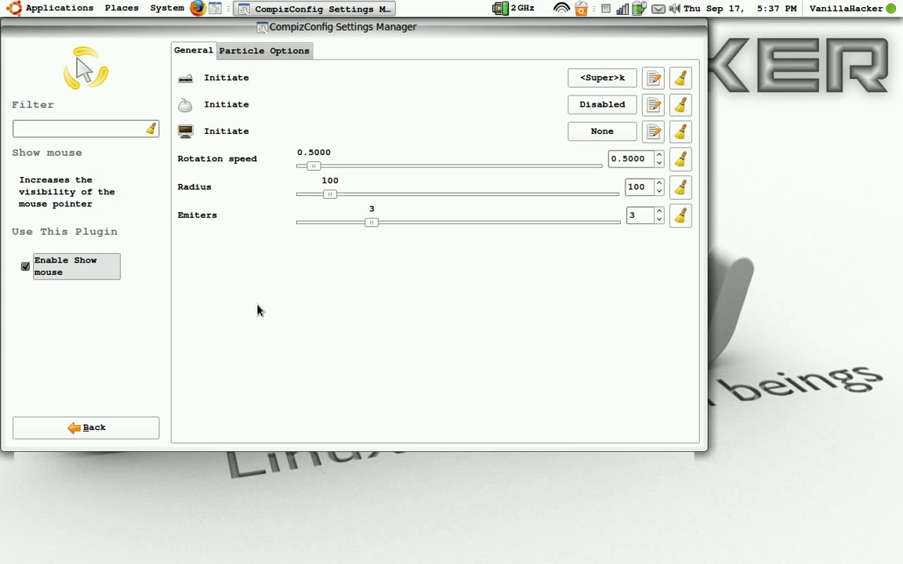
key(super+k)
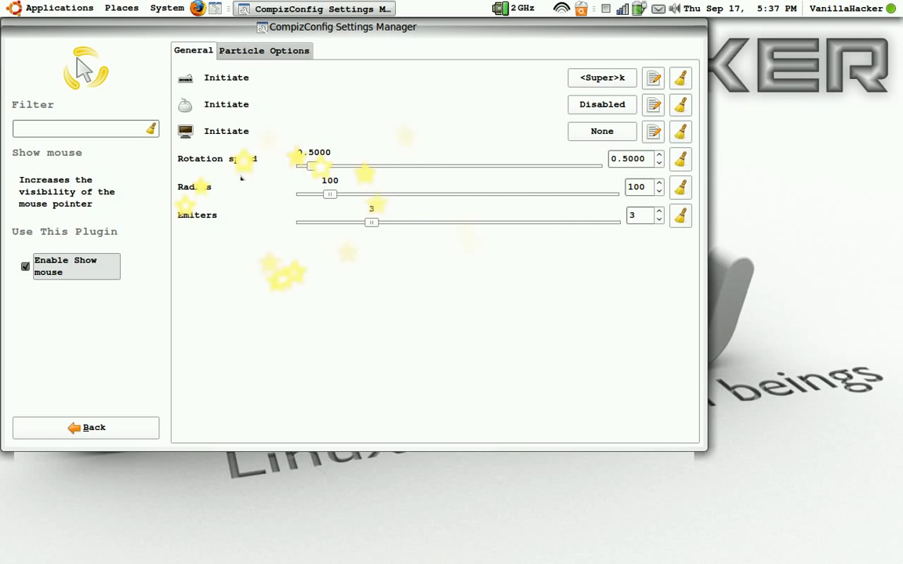
Set Show mouse to 590 particles with a particle size of about 1.97, and enable randomly colored particles
click(272, 52)
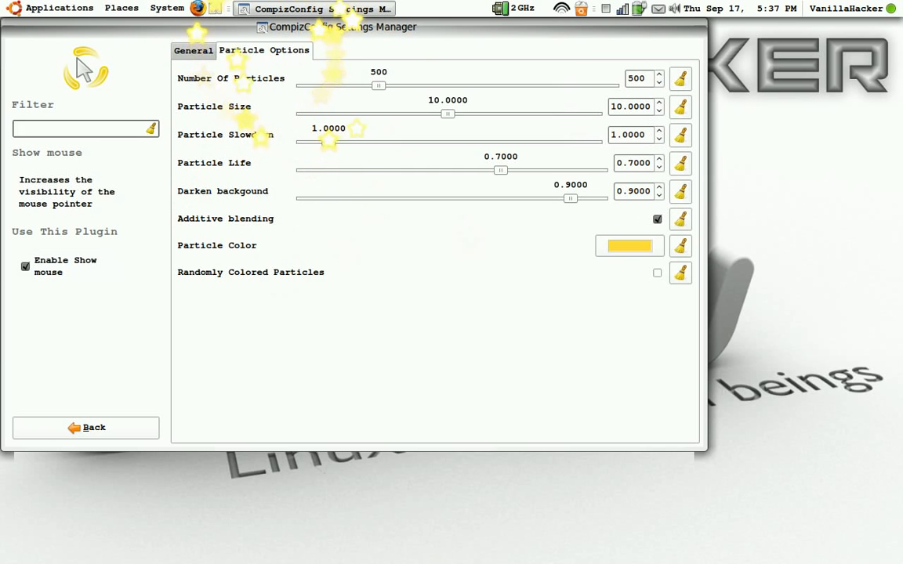
drag(377, 86, 392, 87)
drag(446, 115, 300, 117)
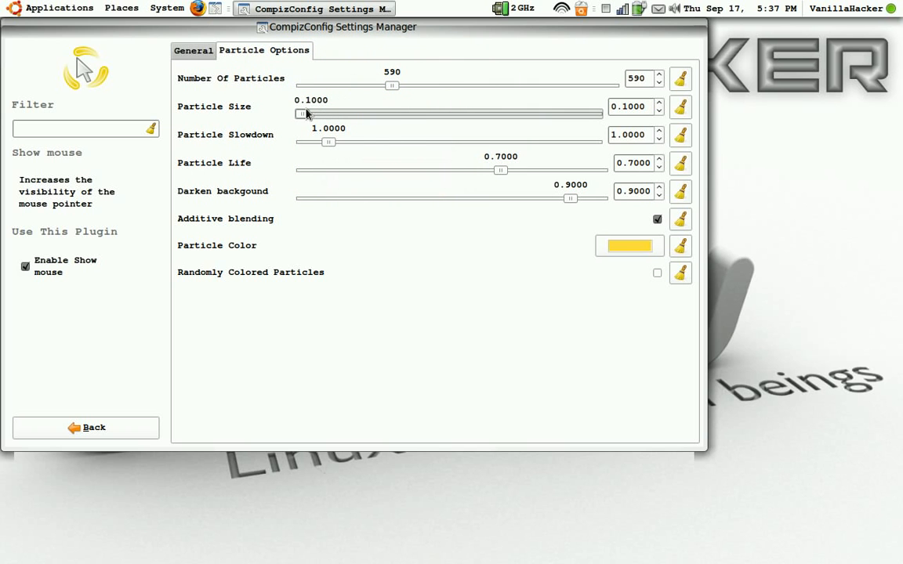
drag(303, 116, 328, 116)
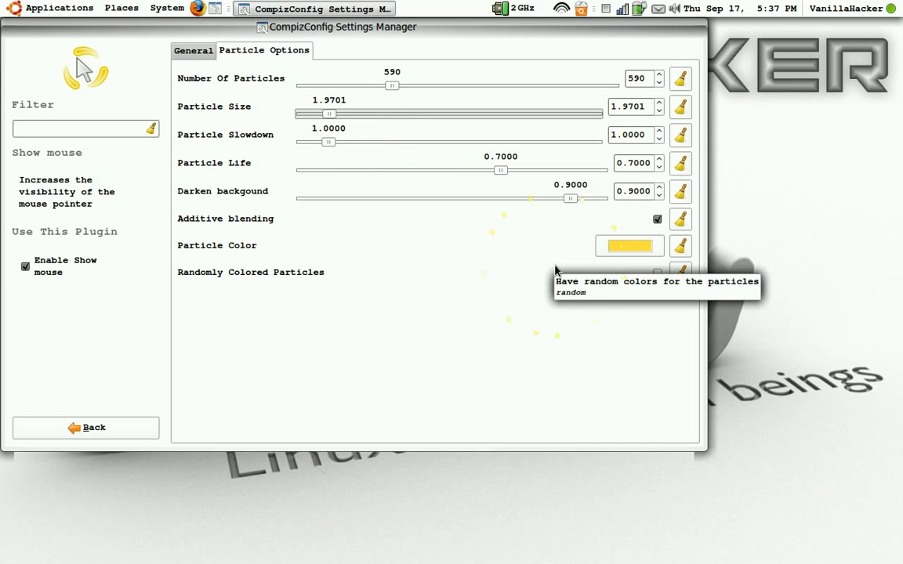
click(657, 272)
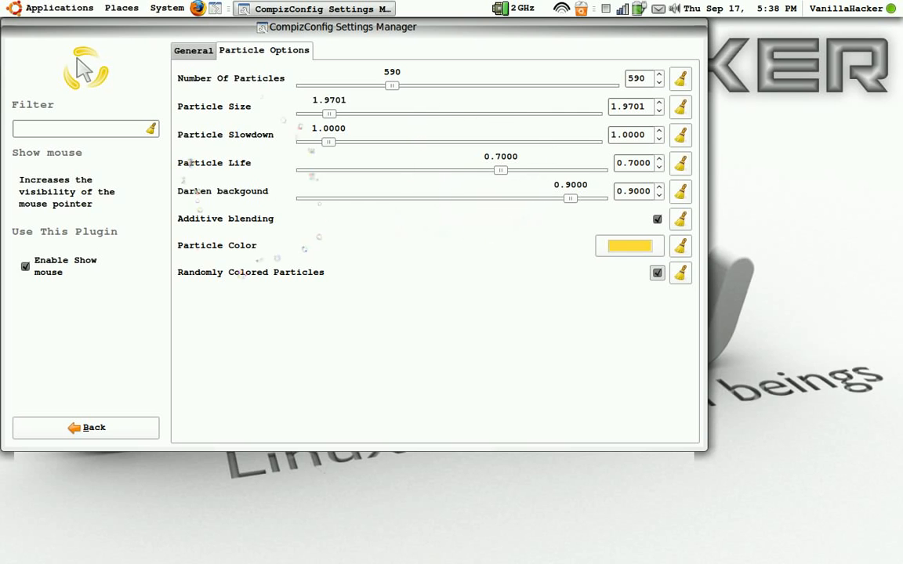
Set the Show mouse radius to 10, disable the plugin and return to the plugin list
click(202, 52)
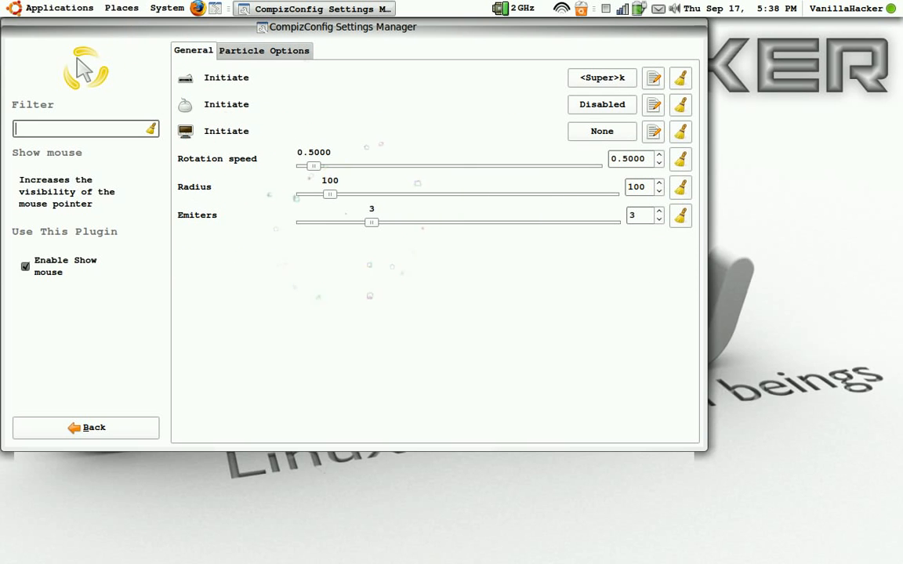
drag(328, 200, 286, 198)
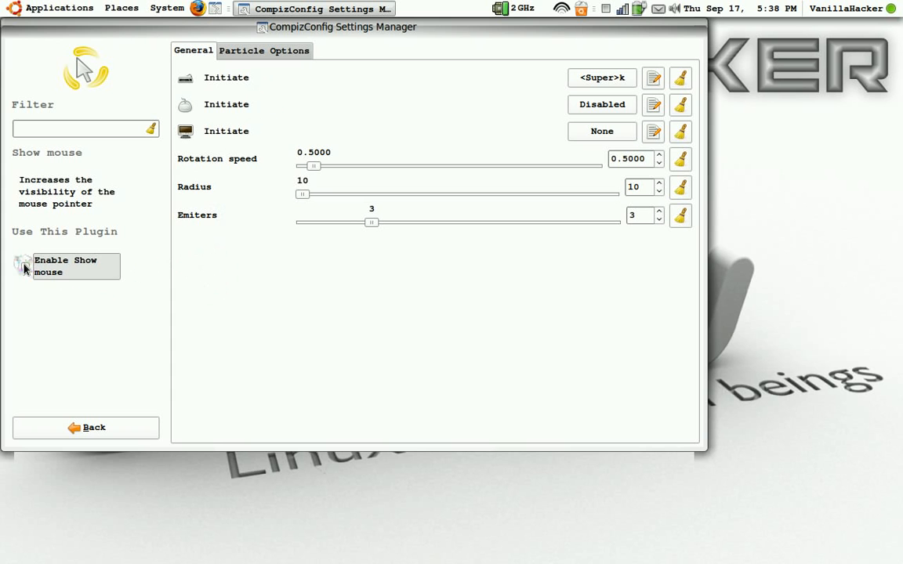
click(77, 428)
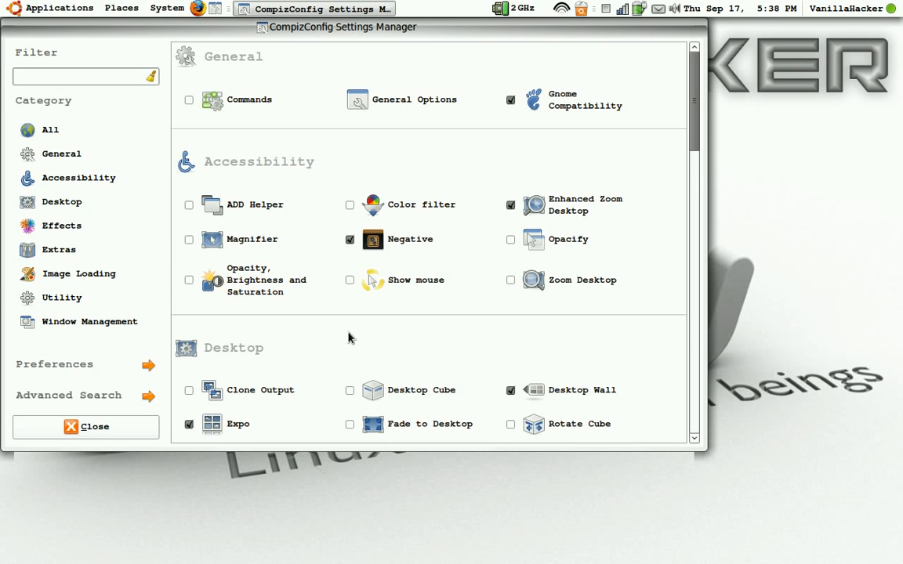
Enable Desktop Cube and Rotate Cube, resolving the plugin conflict by keeping Desktop Wall disabled
scroll(350, 337, down, 3)
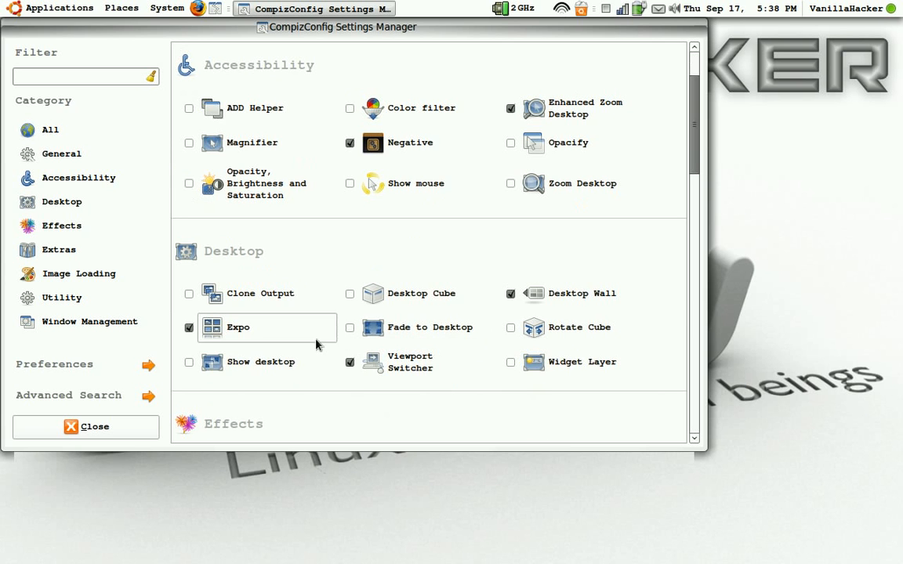
click(350, 296)
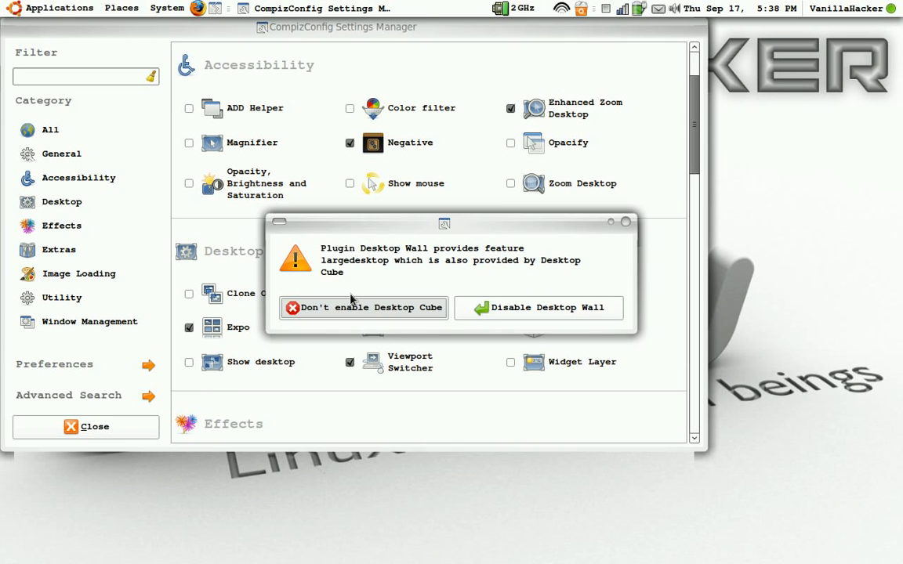
click(501, 311)
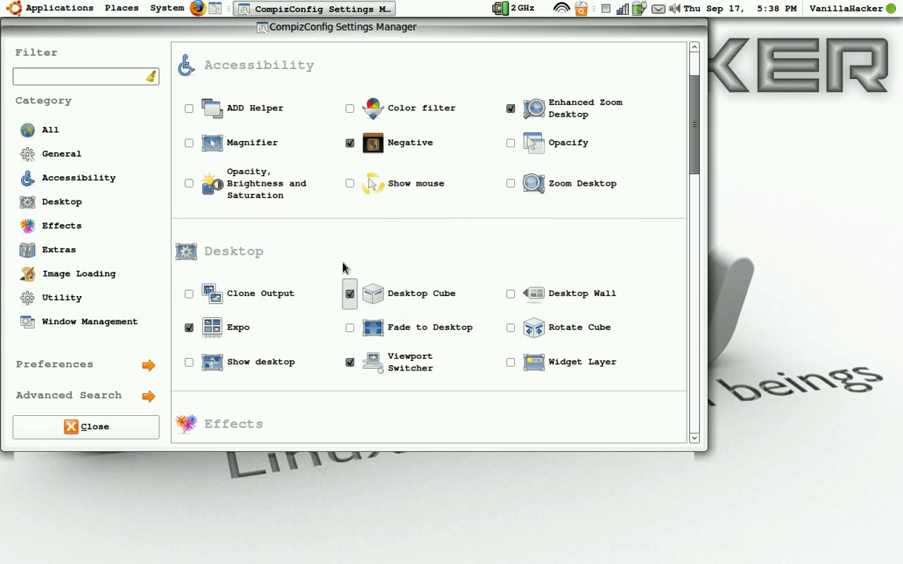
click(511, 330)
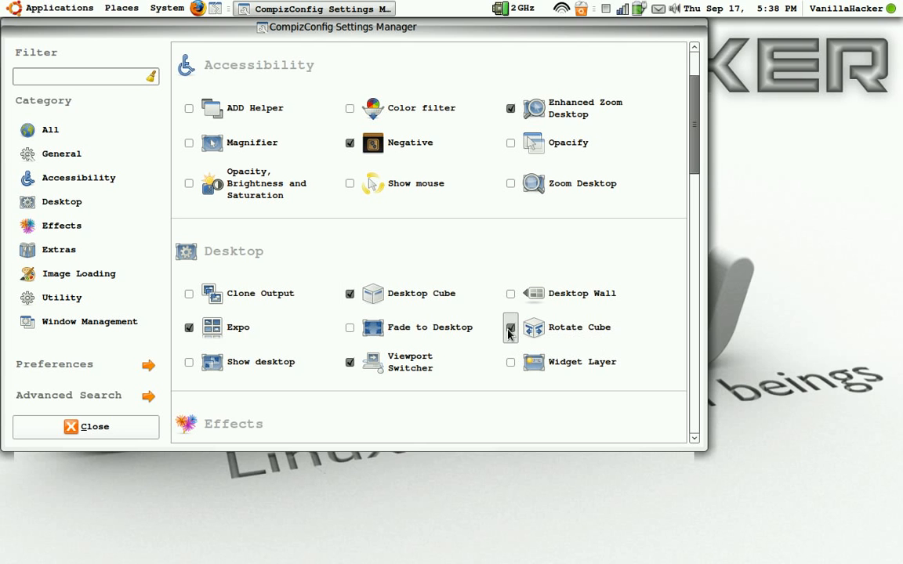
click(511, 329)
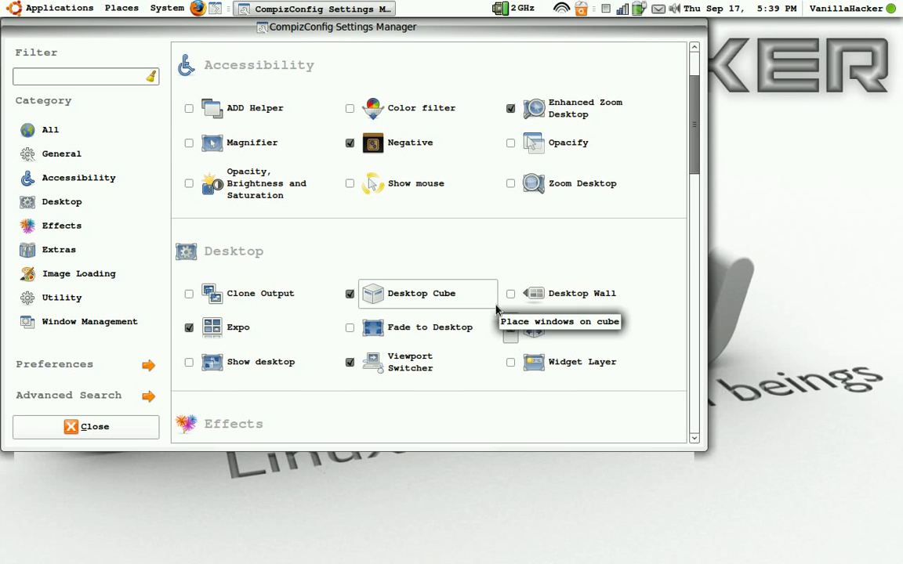
click(510, 295)
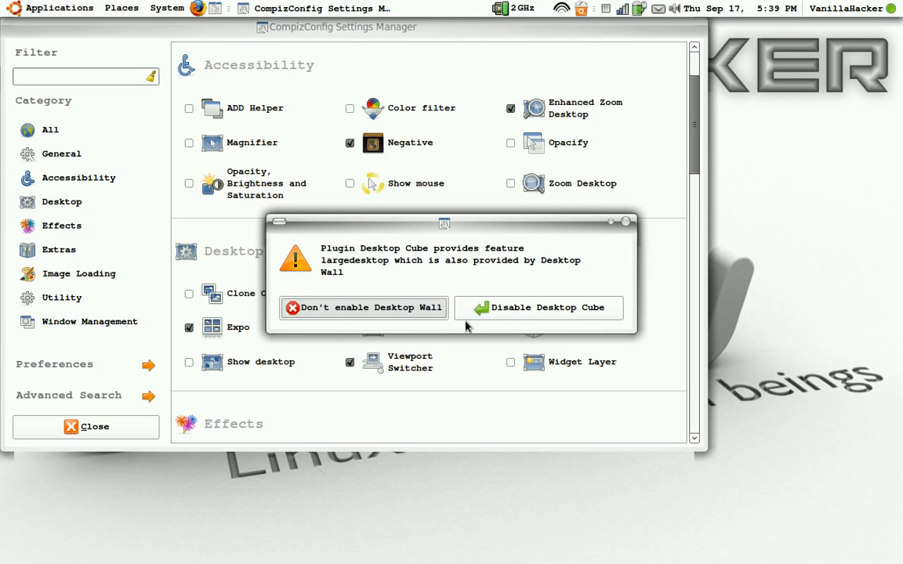
click(427, 309)
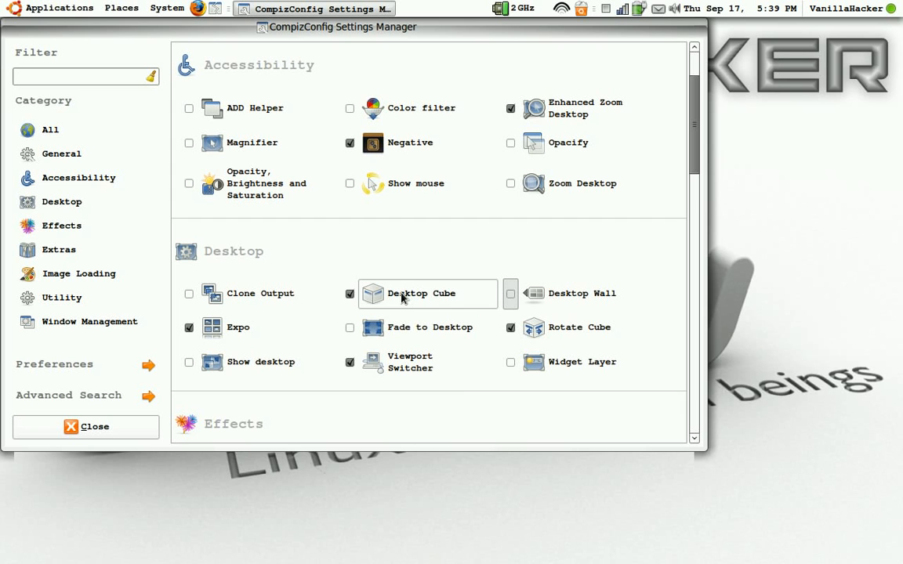
Review the General and Behaviour settings of Desktop Cube and return to the plugin list
click(427, 293)
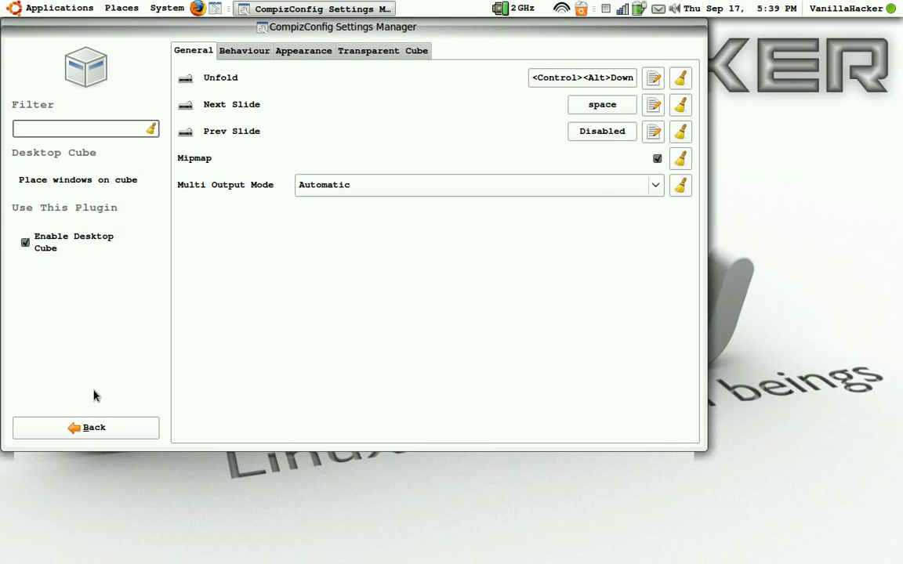
click(243, 51)
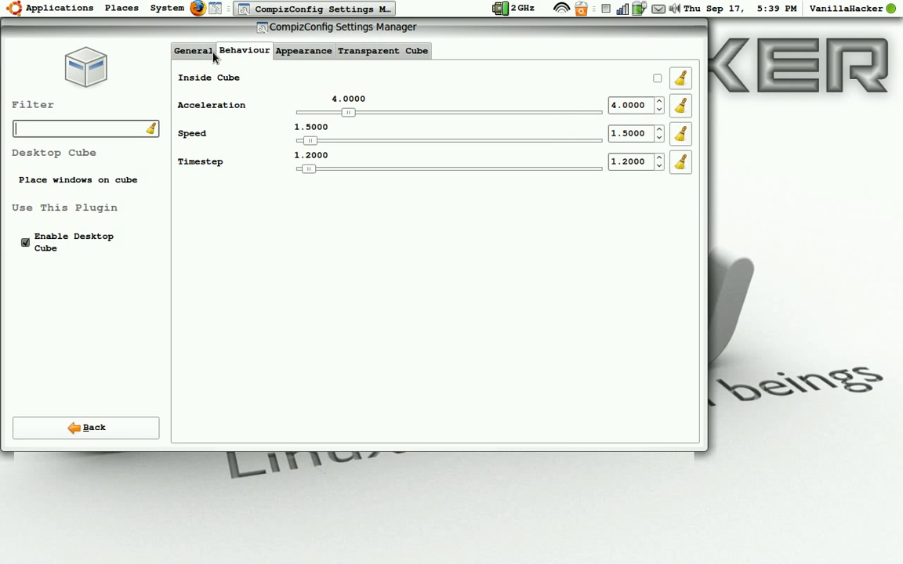
click(193, 50)
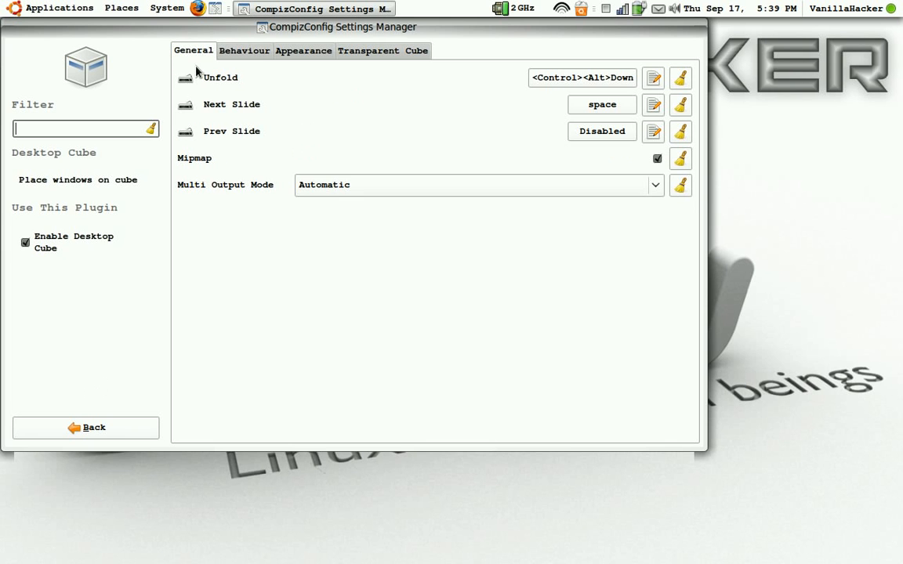
click(91, 429)
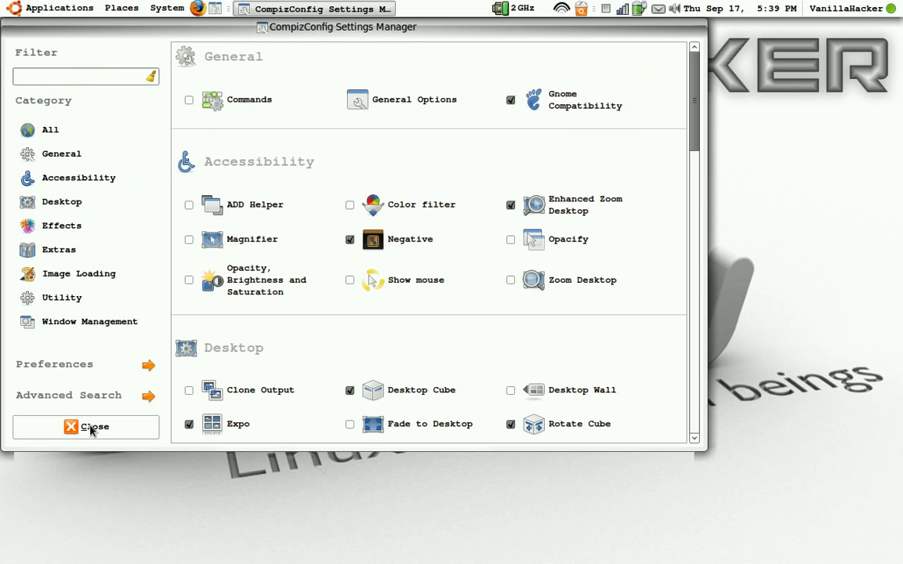
Open the Rotate Cube settings and show its Rotate cube key and mouse bindings
click(538, 428)
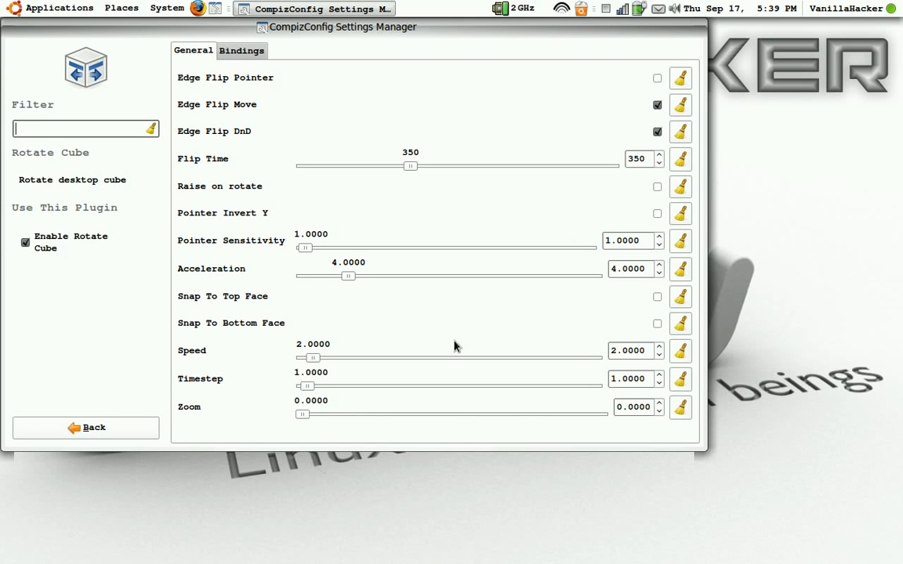
click(241, 52)
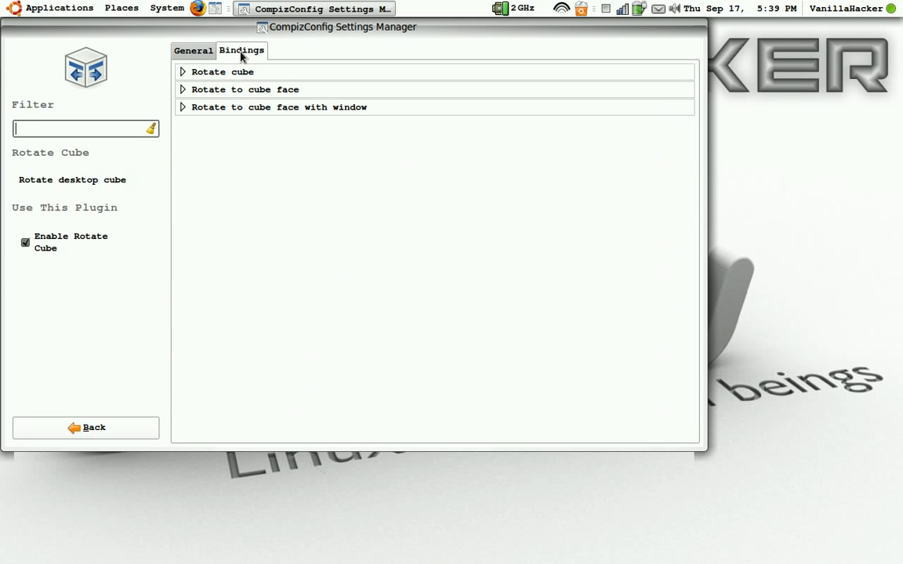
click(182, 71)
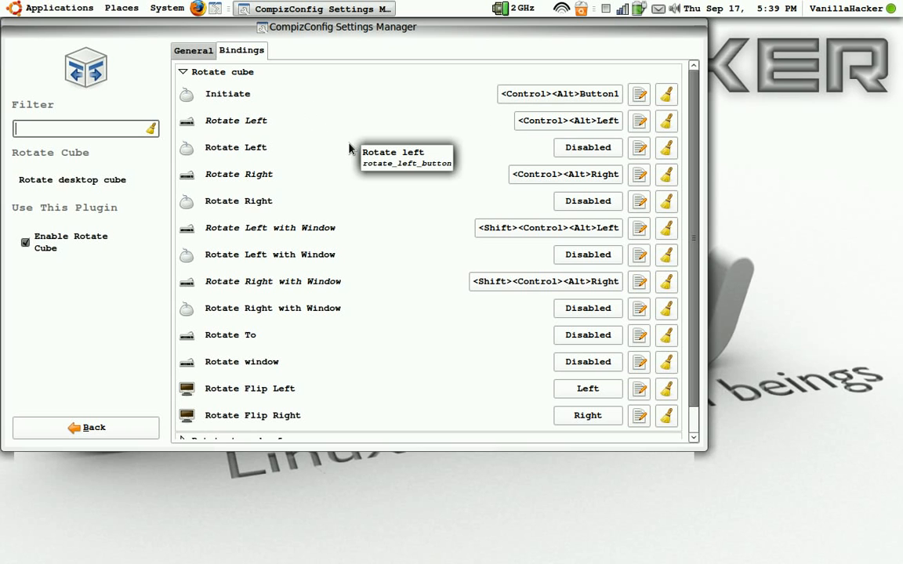
Add the Workspace Switcher applet to the desktop panel
right_click(451, 11)
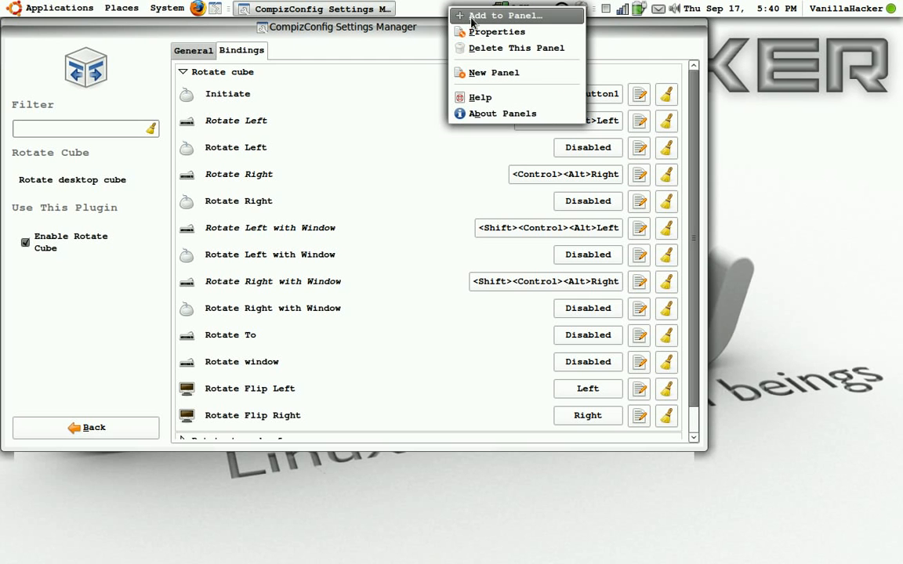
click(470, 18)
scroll(430, 246, down, 5)
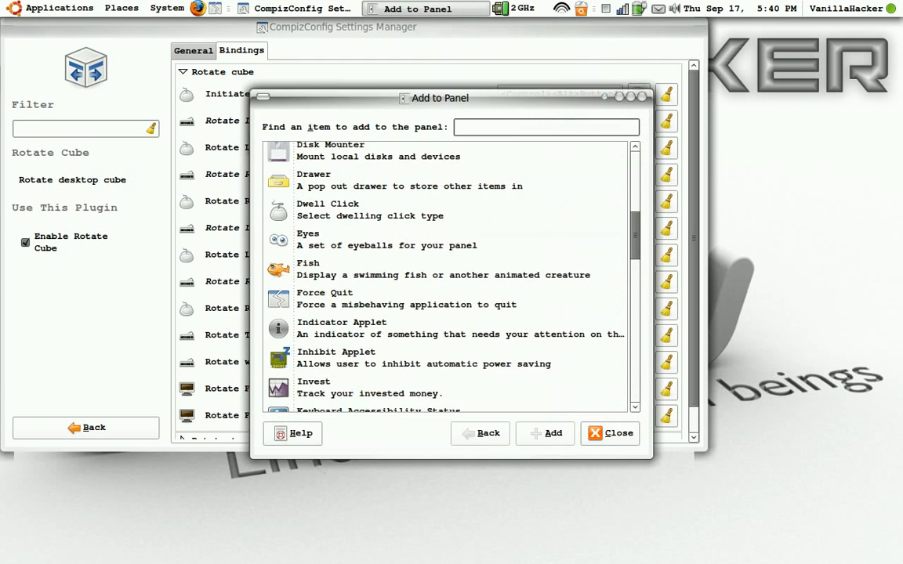
scroll(430, 246, down, 10)
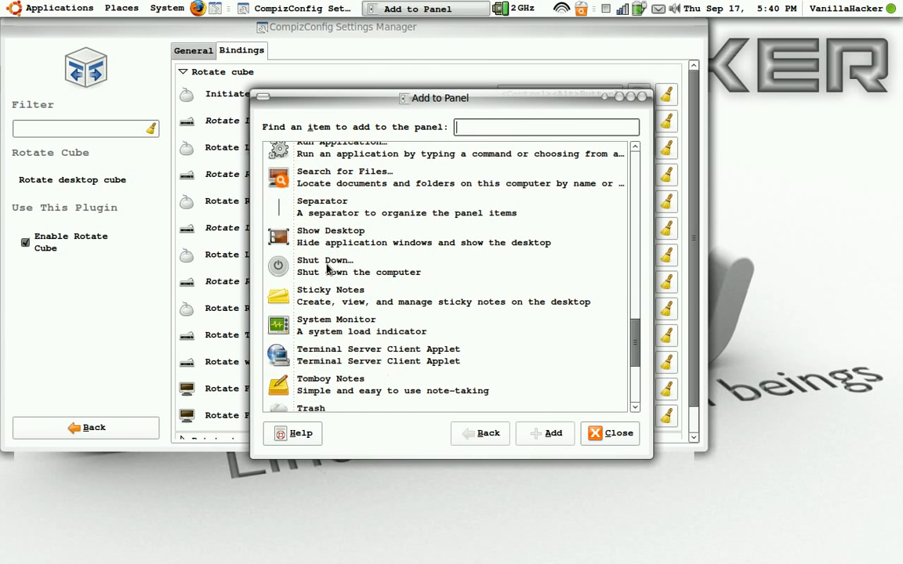
scroll(337, 275, down, 5)
scroll(343, 290, down, 2)
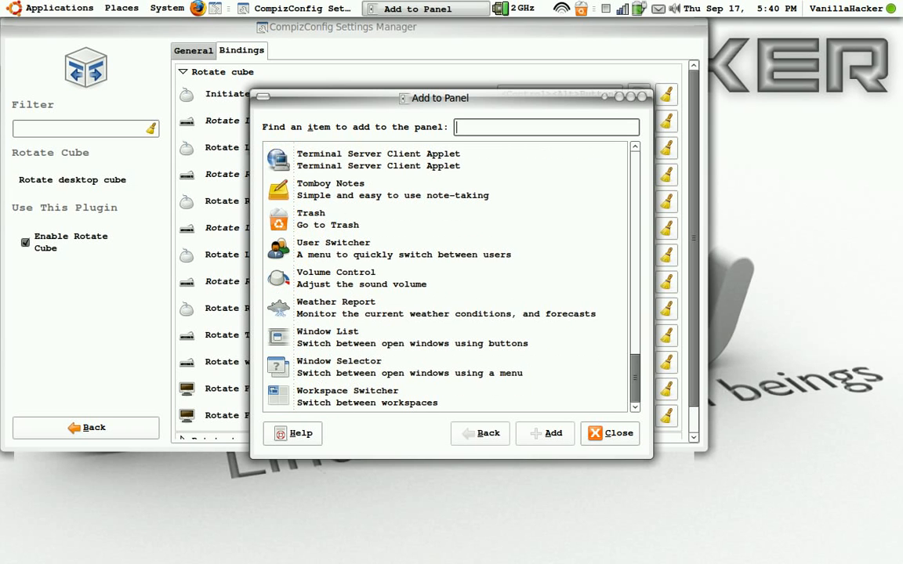
click(318, 395)
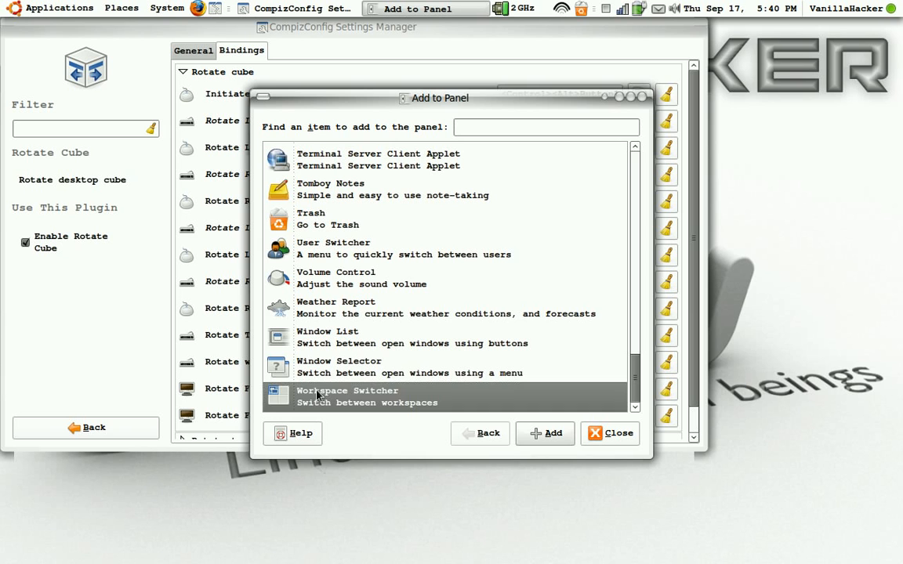
click(531, 435)
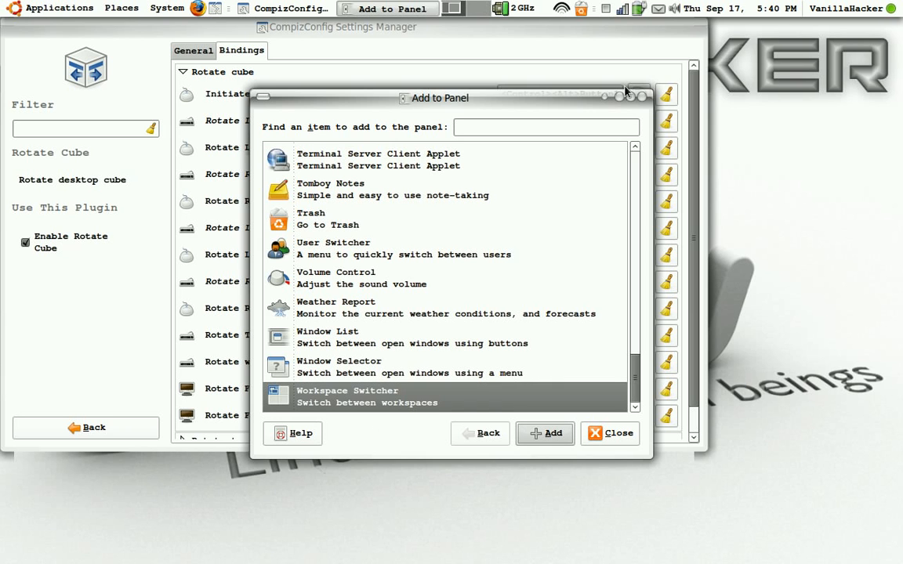
click(640, 96)
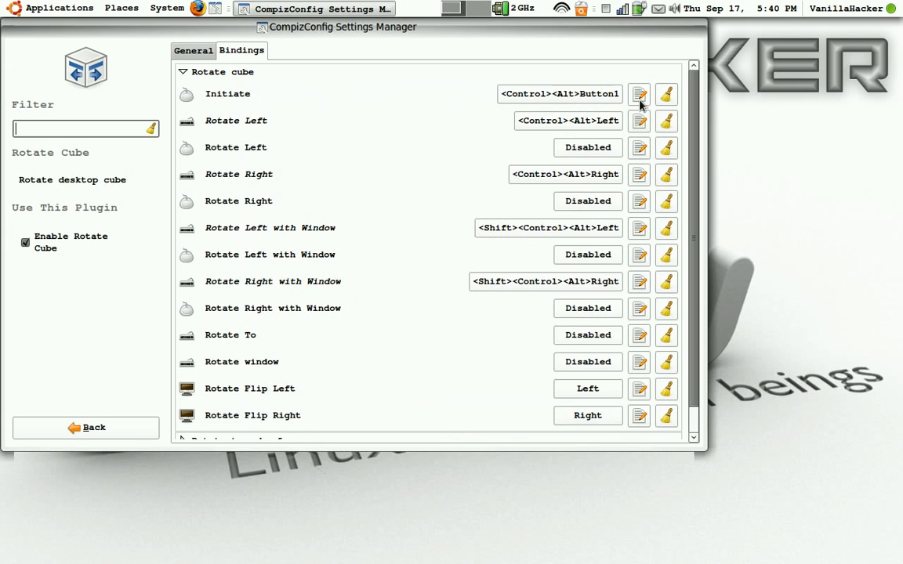
Set the Workspace Switcher to 4 columns of workspaces
right_click(458, 16)
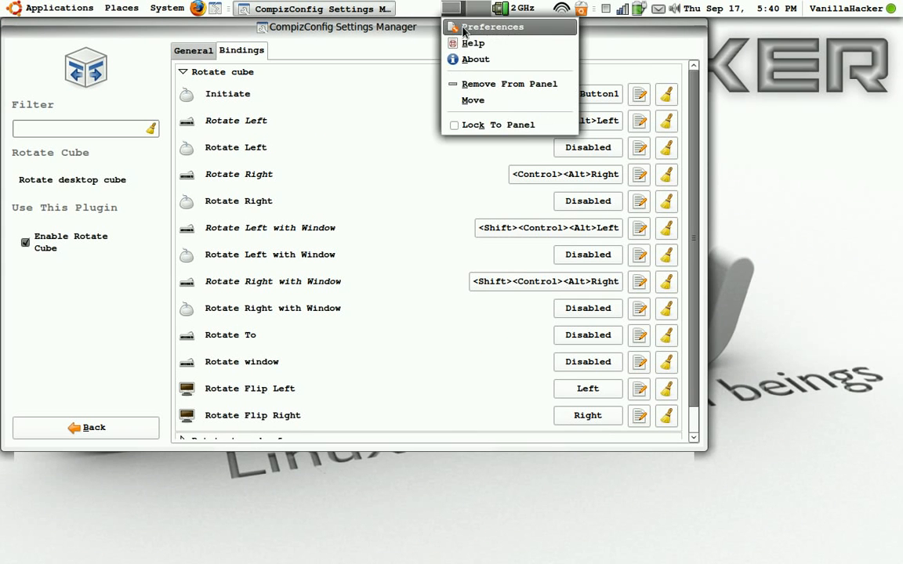
click(466, 30)
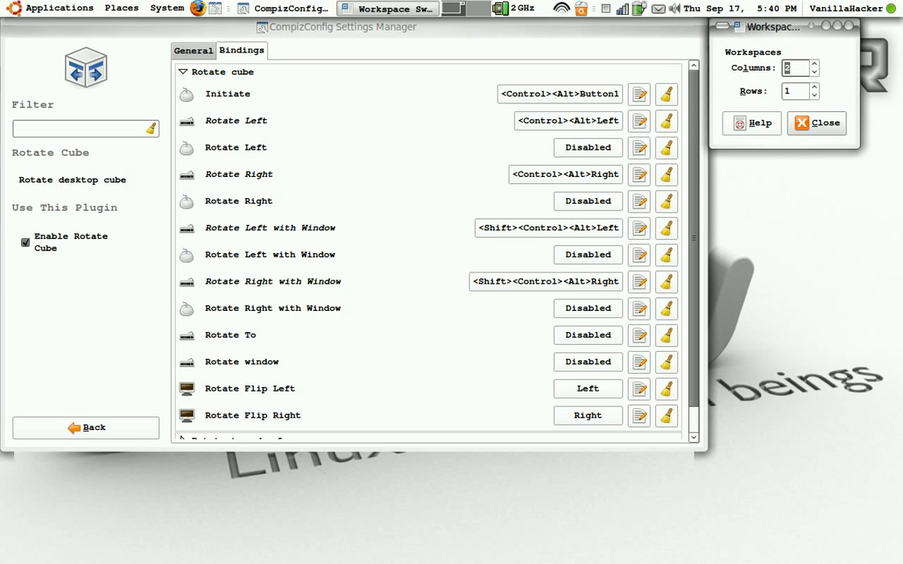
click(815, 65)
click(815, 65)
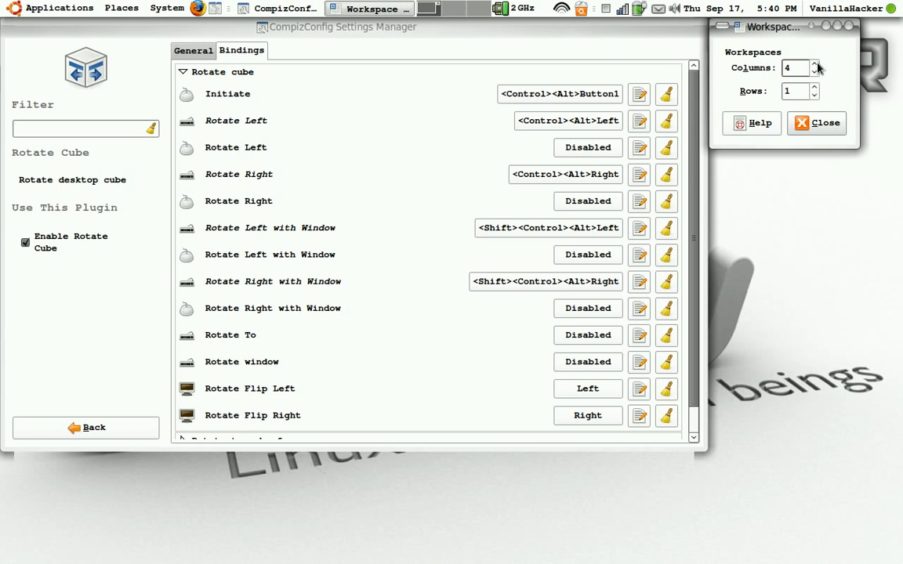
click(808, 125)
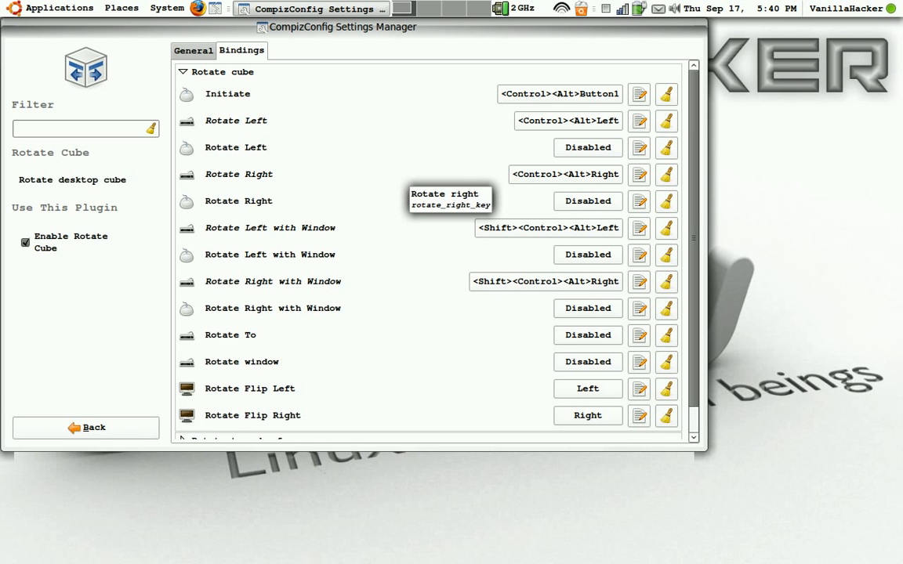
Test the desktop cube by rotating it one face to the right and spinning it freely, and return to the plugin list
key(ctrl+alt+Right)
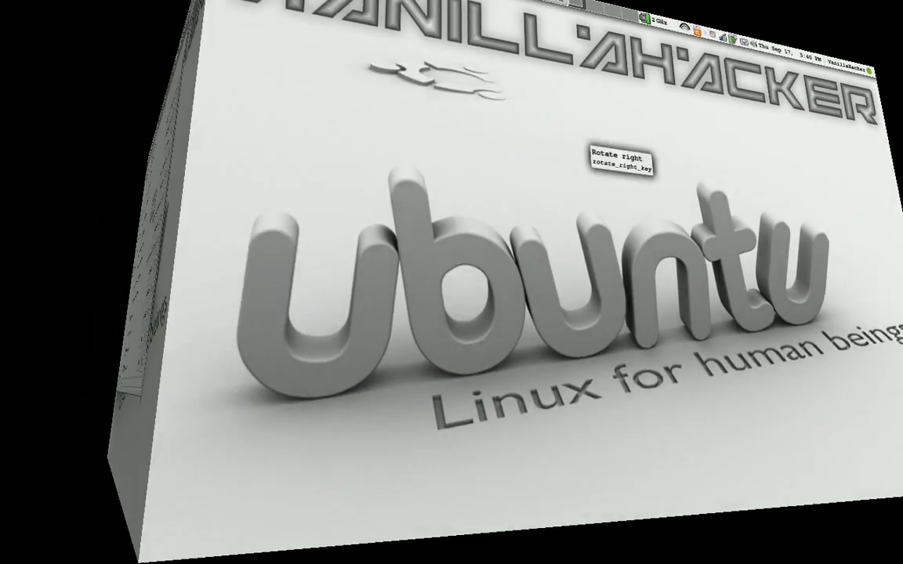
drag(622, 160, 898, 229)
drag(271, 167, 235, 174)
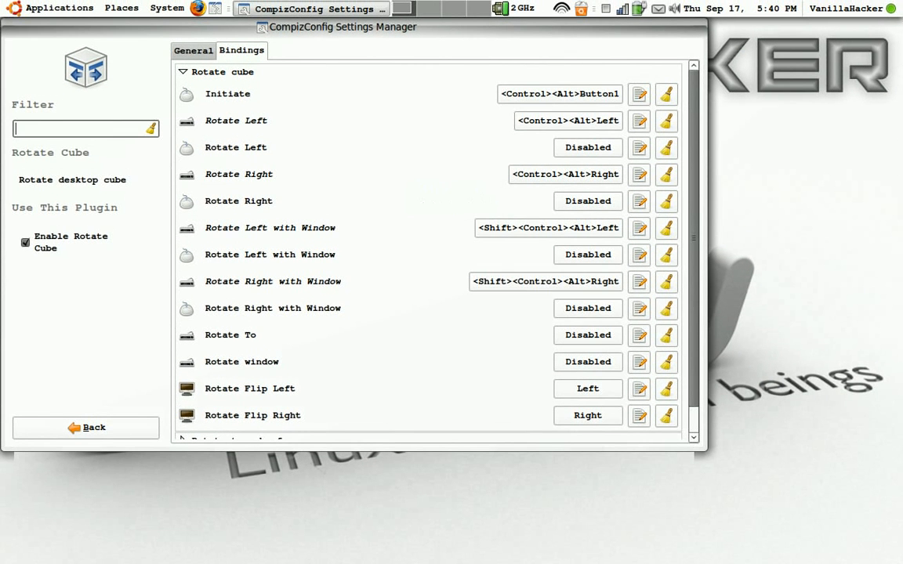
click(93, 430)
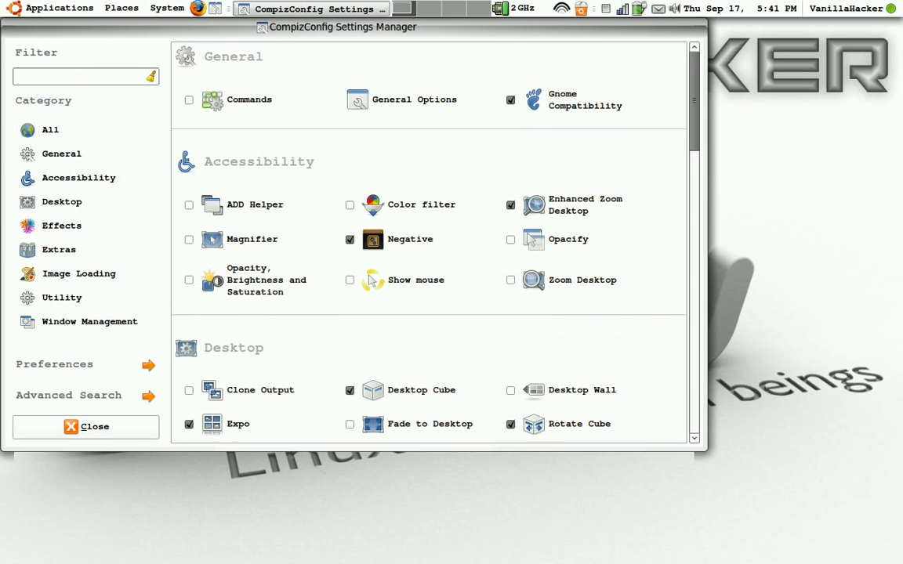
Enable the 3D Windows effect and rotate the desktop cube to preview it
scroll(308, 349, down, 5)
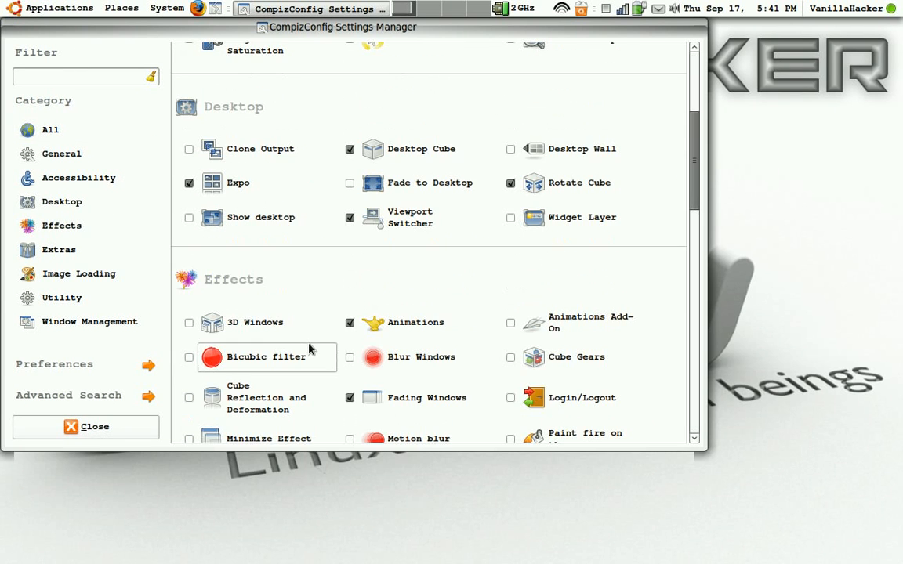
click(190, 324)
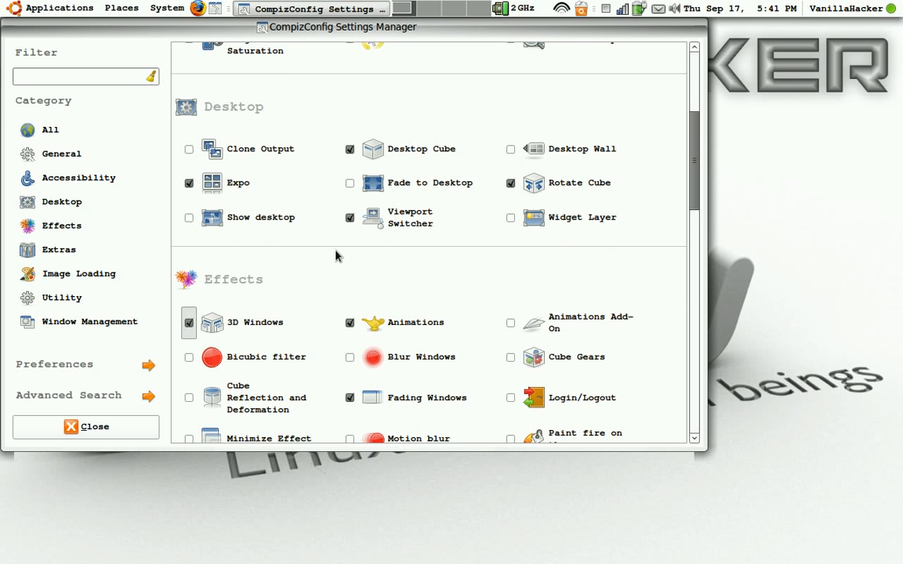
drag(331, 263, 576, 275)
Disable Desktop Cube together with its dependent Rotate Cube plugin, and remove the Workspace Switcher from the panel
click(350, 150)
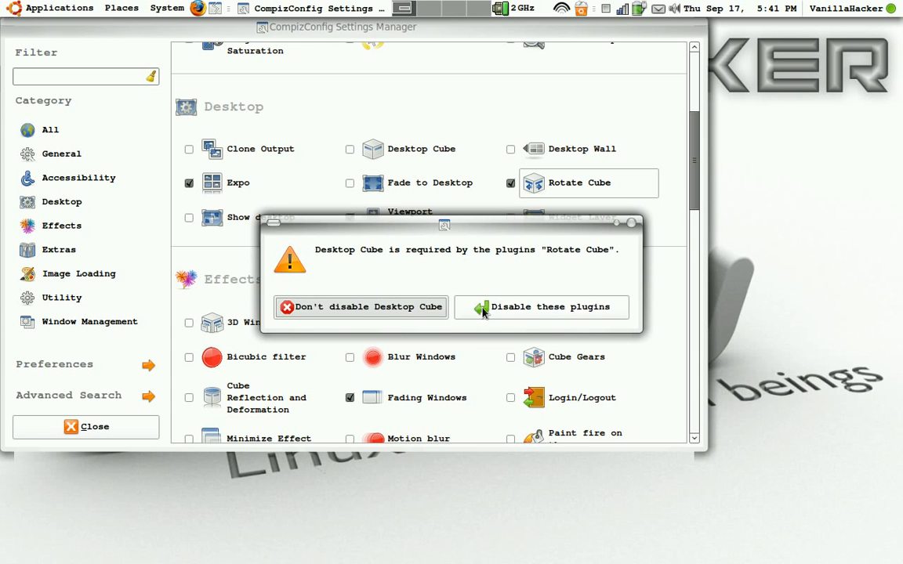
click(484, 308)
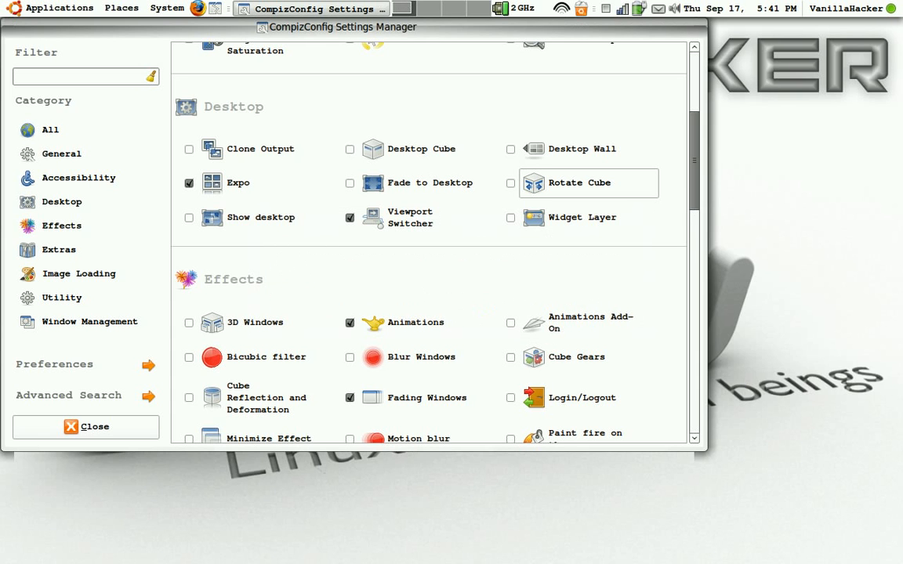
right_click(429, 14)
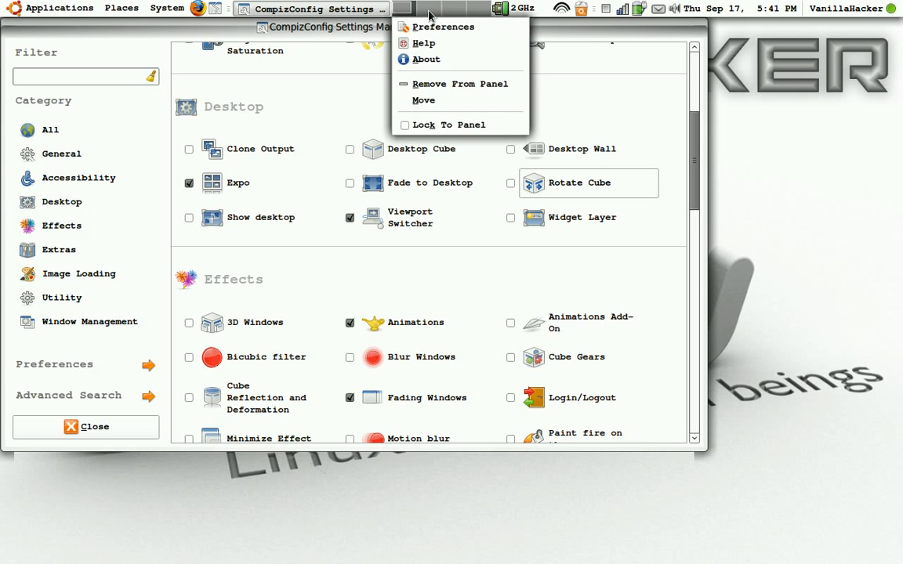
click(424, 85)
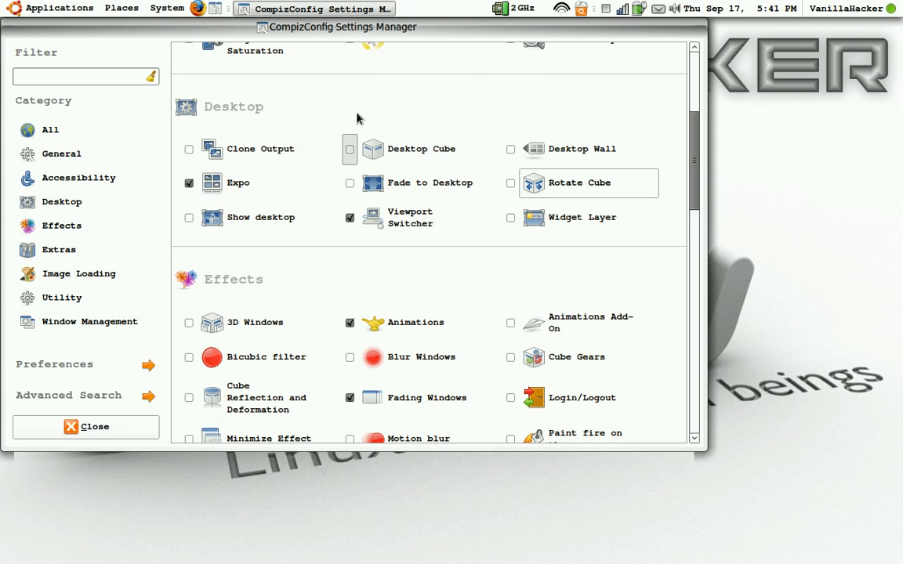
Open the Expo settings, bring up the Expo workspace overview and close it, and return to the plugin list
click(229, 187)
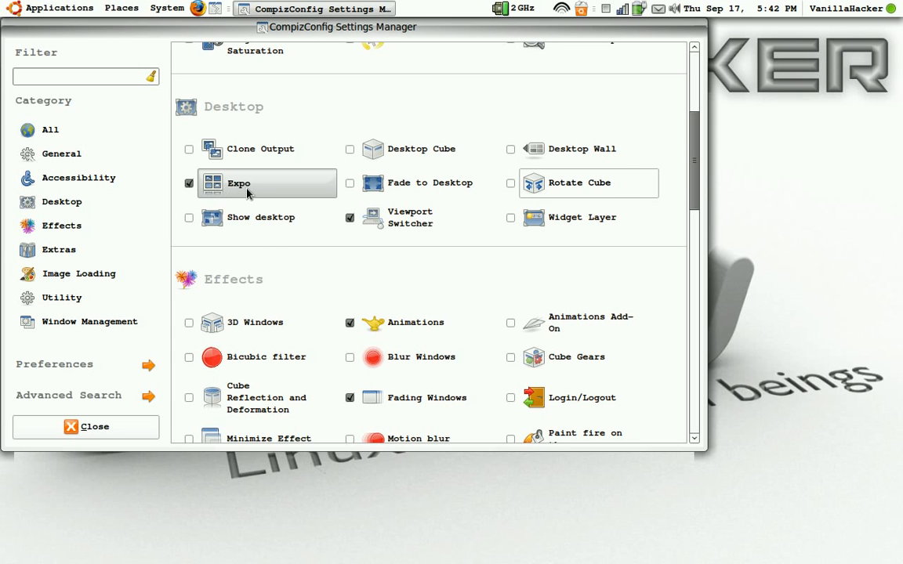
click(231, 187)
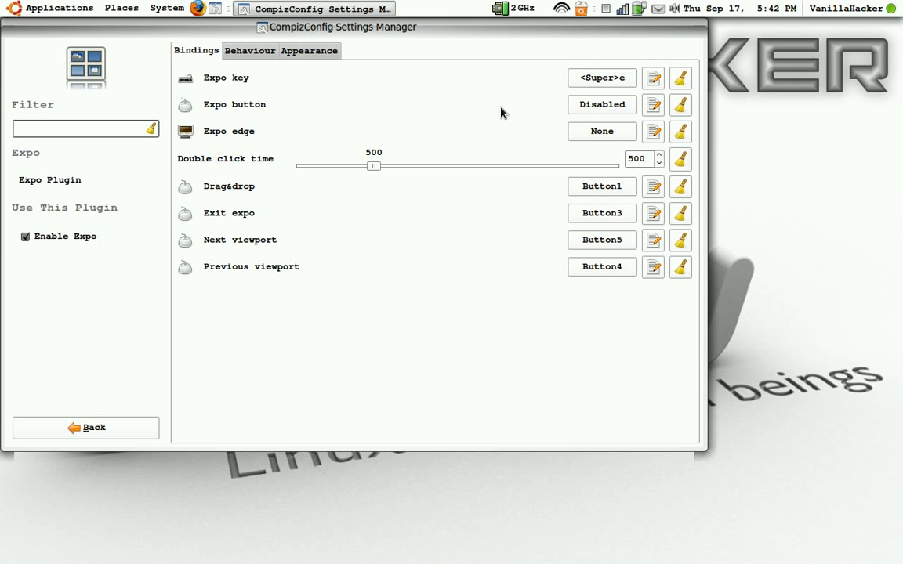
key(super+e)
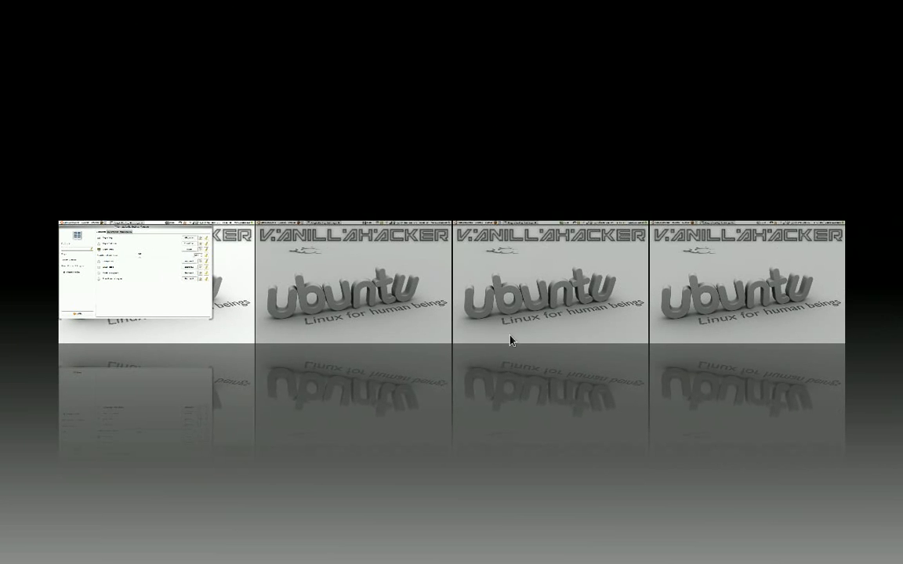
key(super+e)
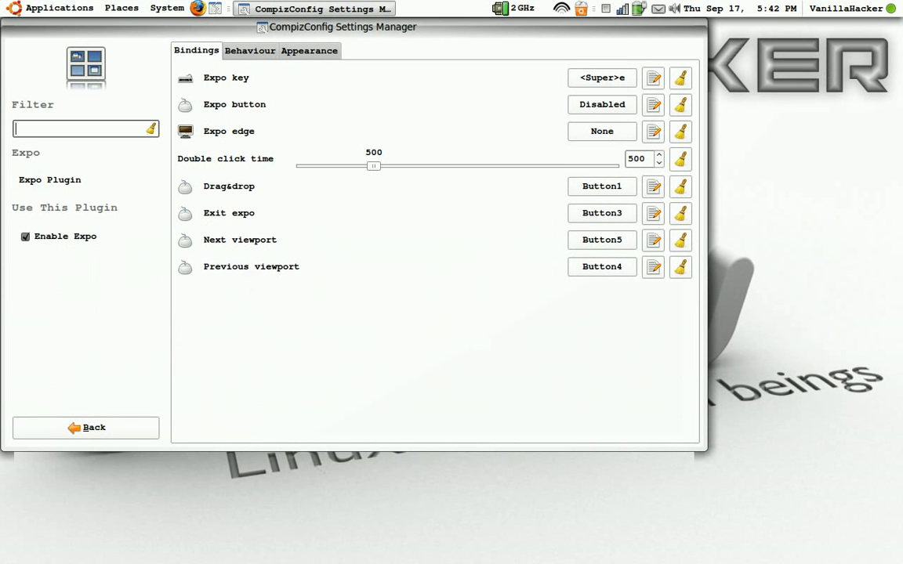
click(90, 430)
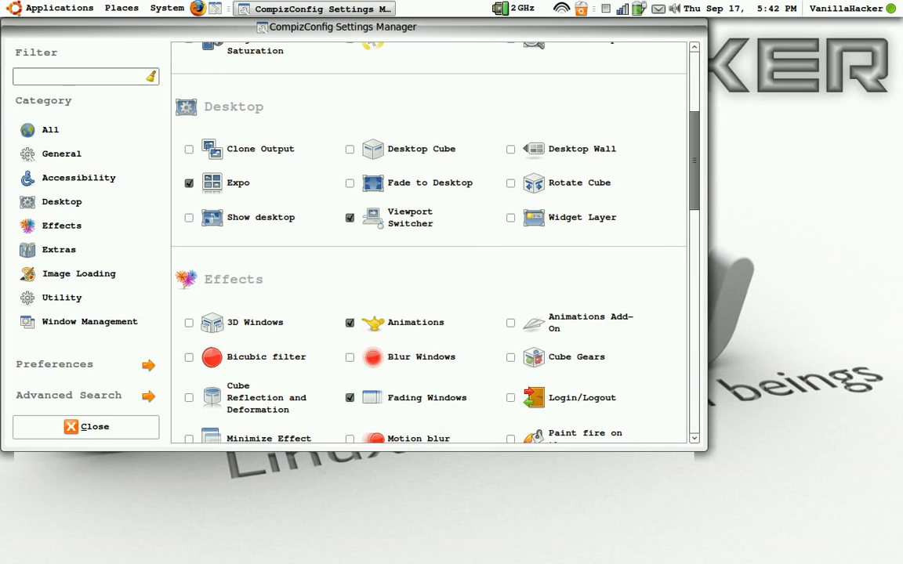
Find Wobbly Windows among the Effects plugins and move the settings window toward the screen's middle to demonstrate the wobble
scroll(296, 317, down, 1)
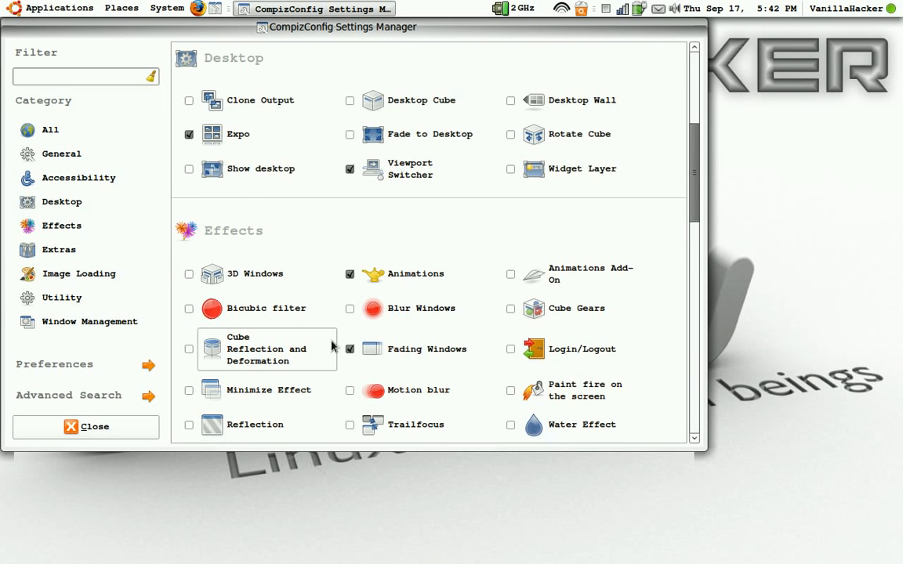
scroll(333, 351, down, 1)
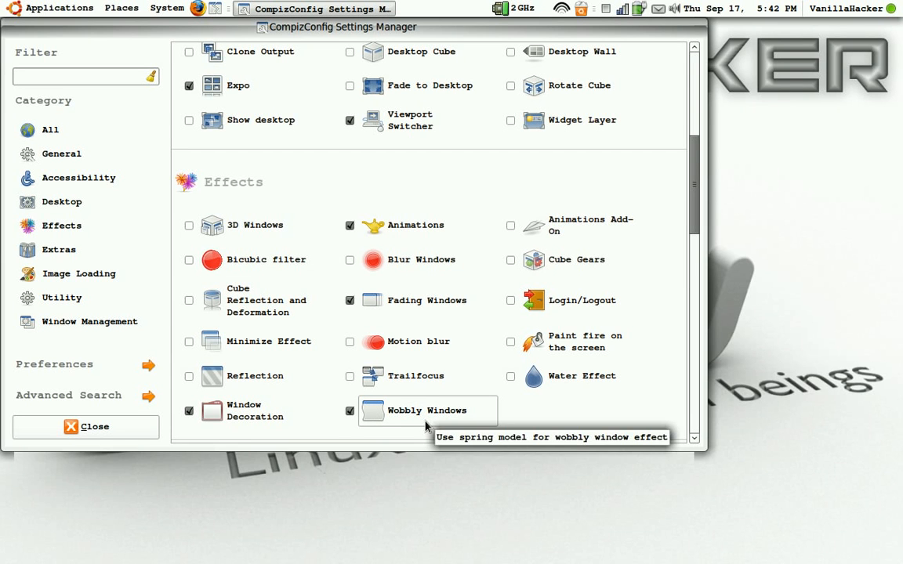
mouse_move(365, 27)
mouse_down()
mouse_move(595, 102)
mouse_move(549, 78)
mouse_move(465, 73)
mouse_move(494, 63)
mouse_up()
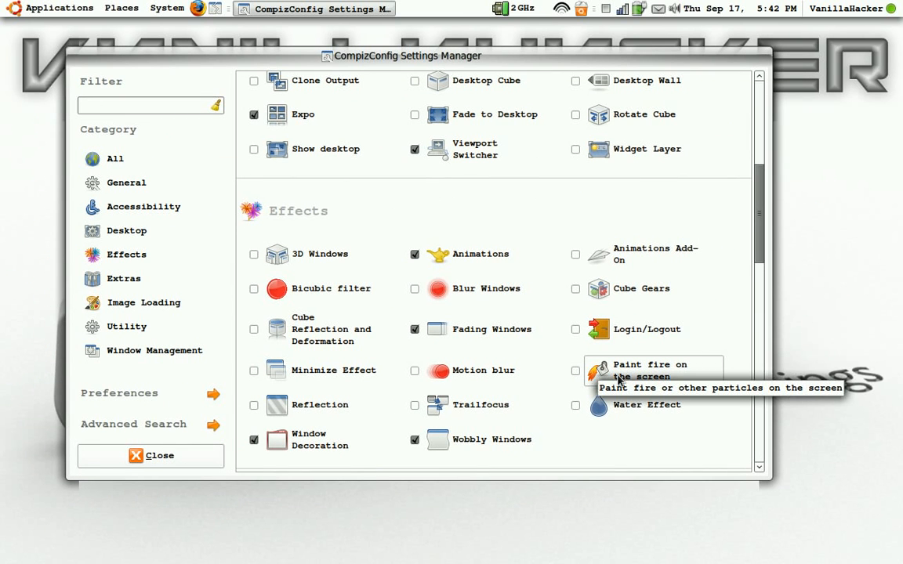
Enable Paint fire on the screen and paint several fire strokes across the desktop
click(600, 373)
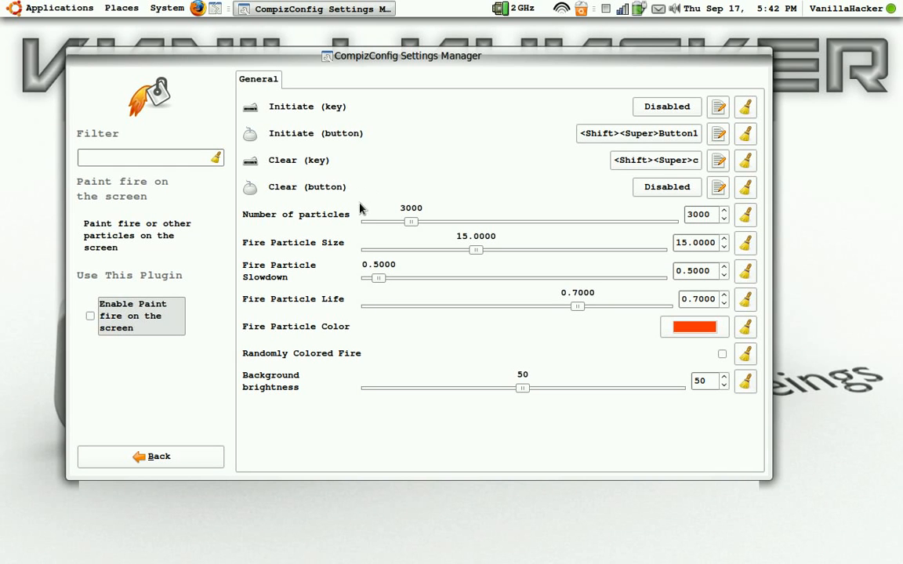
click(91, 316)
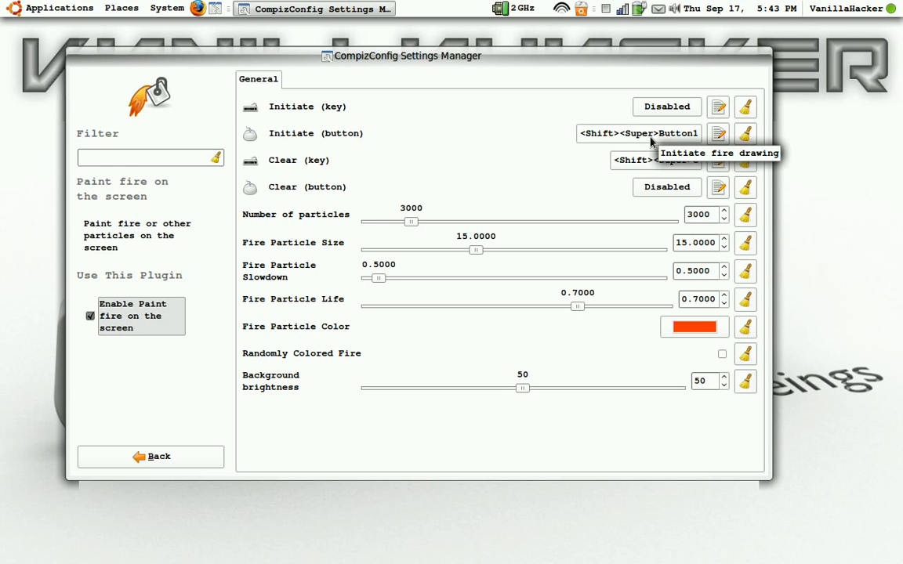
mouse_move(495, 193)
shift+super+mouse_down()
mouse_move(462, 177)
mouse_move(314, 162)
mouse_move(240, 250)
mouse_move(248, 365)
mouse_move(496, 445)
mouse_move(661, 365)
mouse_move(836, 416)
mouse_move(831, 429)
shift+super+mouse_up()
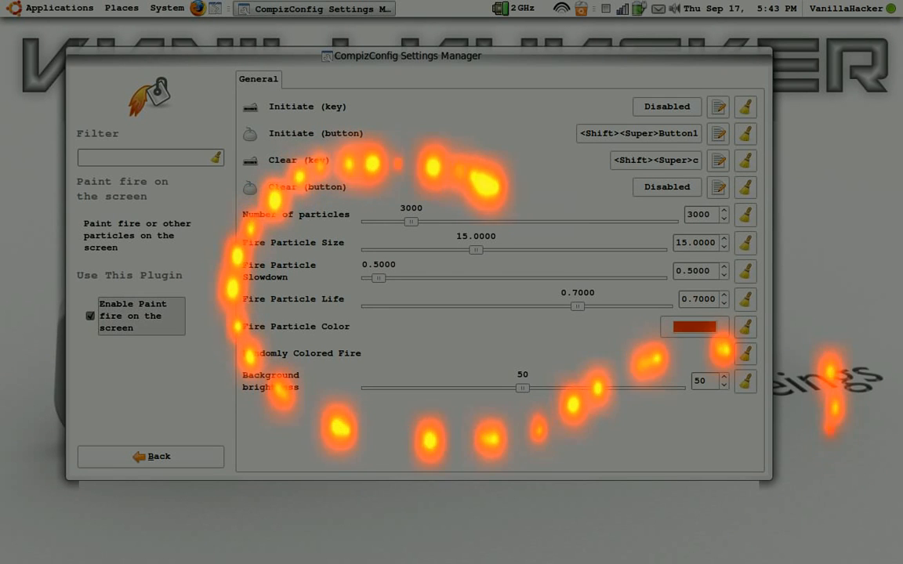
mouse_move(79, 66)
shift+super+mouse_down()
mouse_move(145, 132)
mouse_move(207, 66)
mouse_move(237, 112)
mouse_move(298, 119)
shift+super+mouse_up()
shift+super+drag(388, 272, 509, 243)
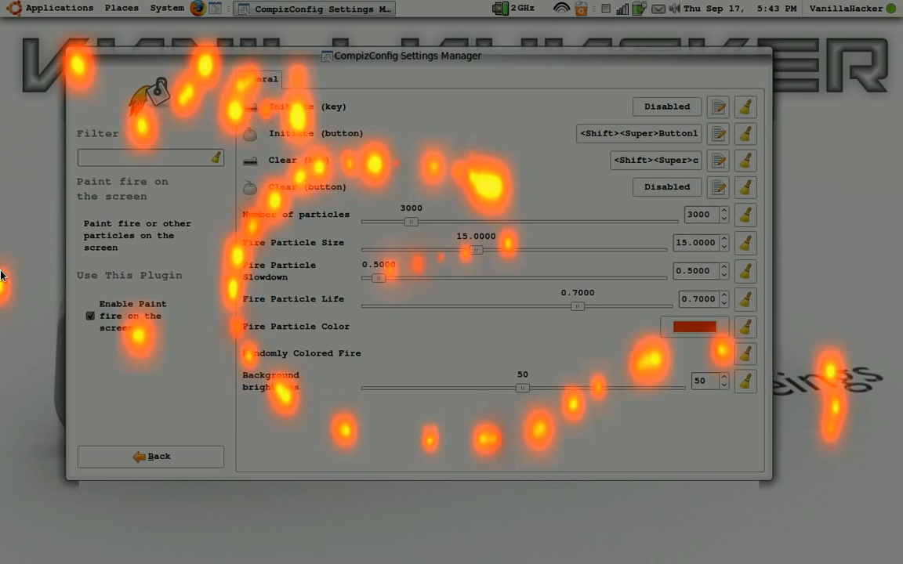
mouse_move(715, 229)
shift+super+mouse_down()
mouse_move(511, 121)
mouse_move(413, 448)
mouse_move(40, 190)
mouse_move(171, 276)
mouse_move(179, 396)
mouse_move(424, 495)
mouse_move(715, 468)
shift+super+mouse_up()
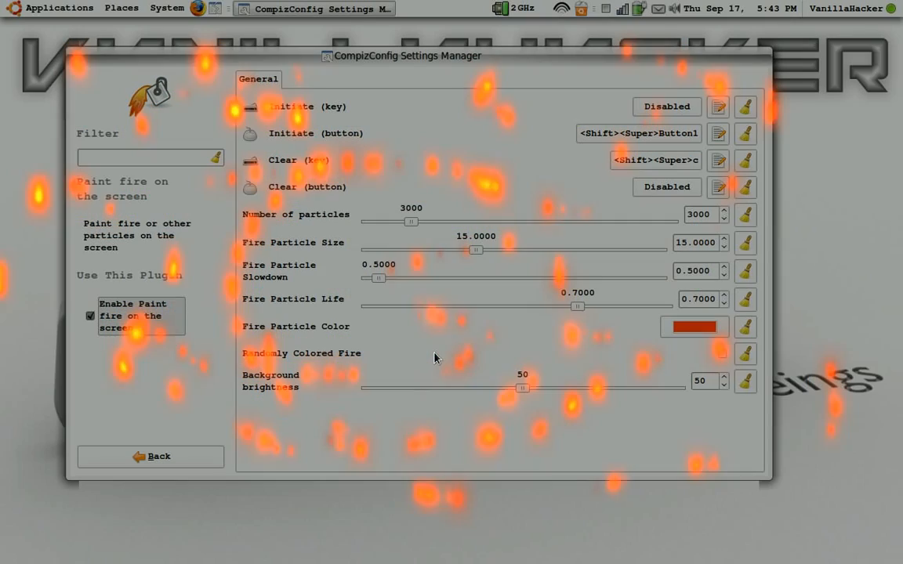
Clear the painted fire from the screen and disable the Paint fire plugin
key(shift+super+c)
click(90, 316)
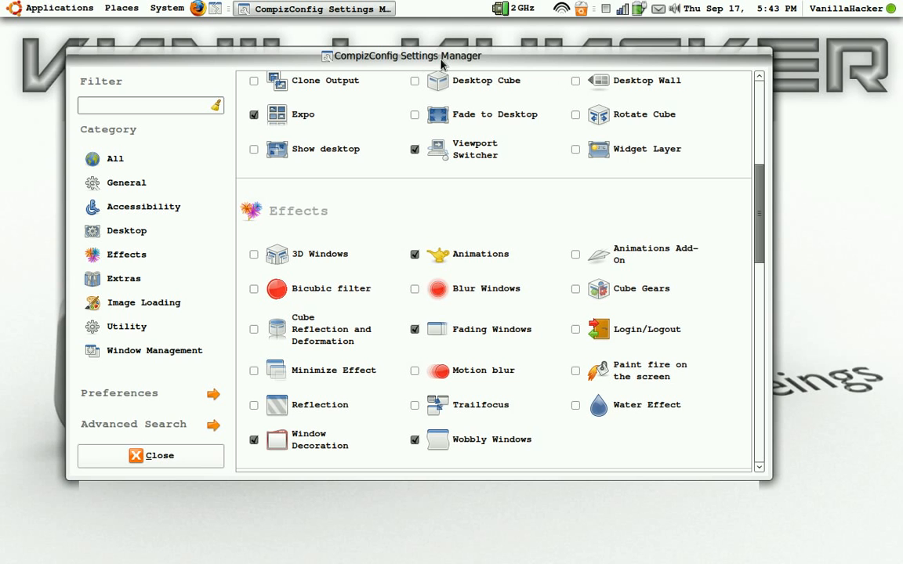
Shake the settings window slightly to show the wobble again, and look back over the Accessibility and Desktop plugins
mouse_move(448, 59)
mouse_down()
mouse_move(452, 101)
mouse_move(456, 76)
mouse_up()
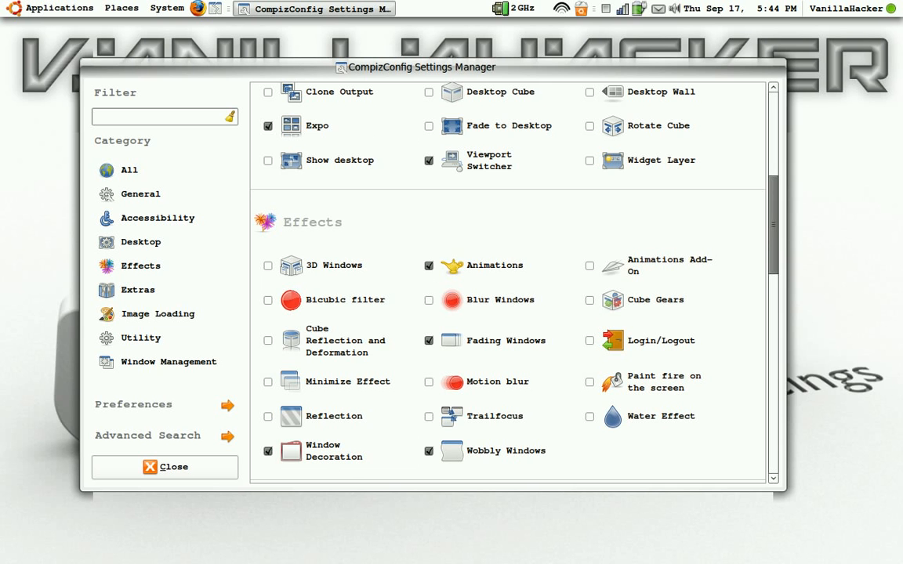
scroll(393, 385, up, 5)
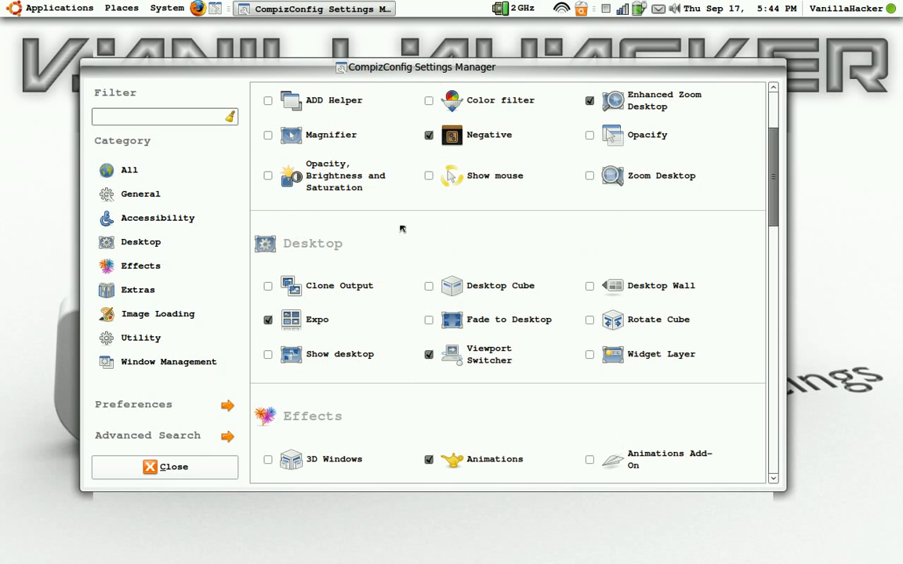
mouse_move(359, 73)
mouse_down()
mouse_move(386, 80)
mouse_move(351, 67)
mouse_move(342, 79)
mouse_move(370, 80)
mouse_up()
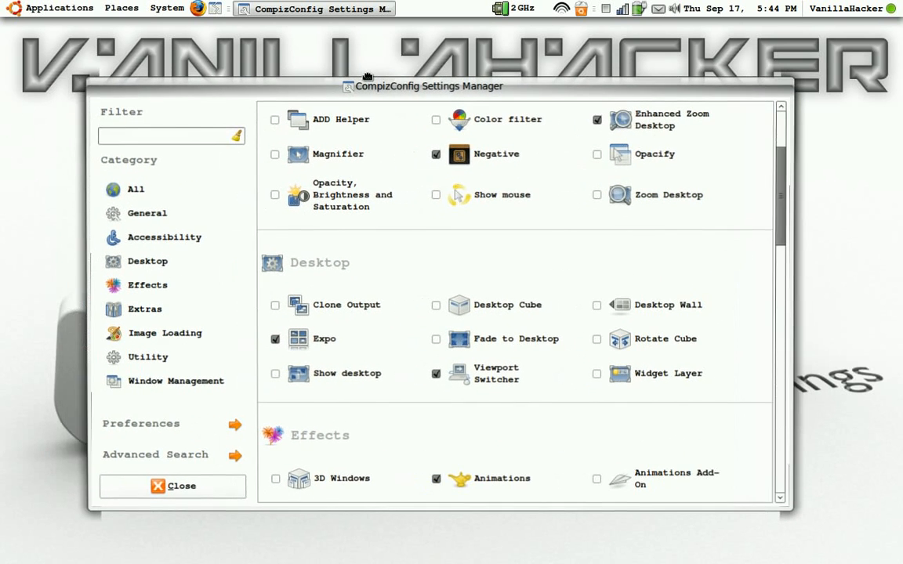